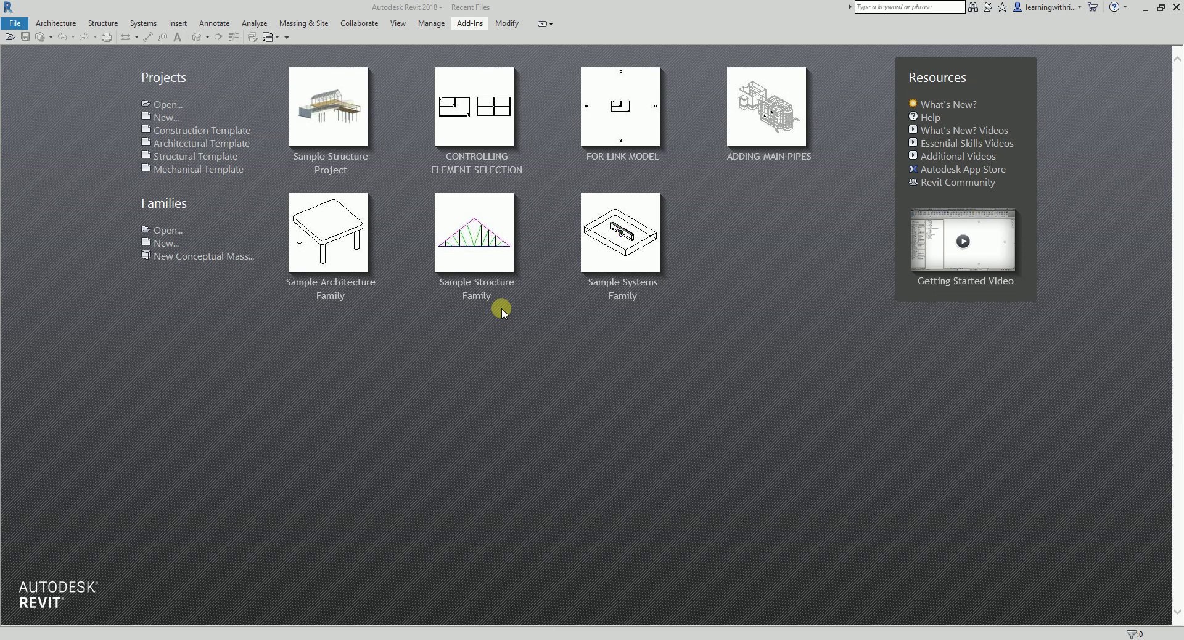
- Open the sample file rst_basic_sample_project and show the model in its default 3D view
left_click(15, 24)
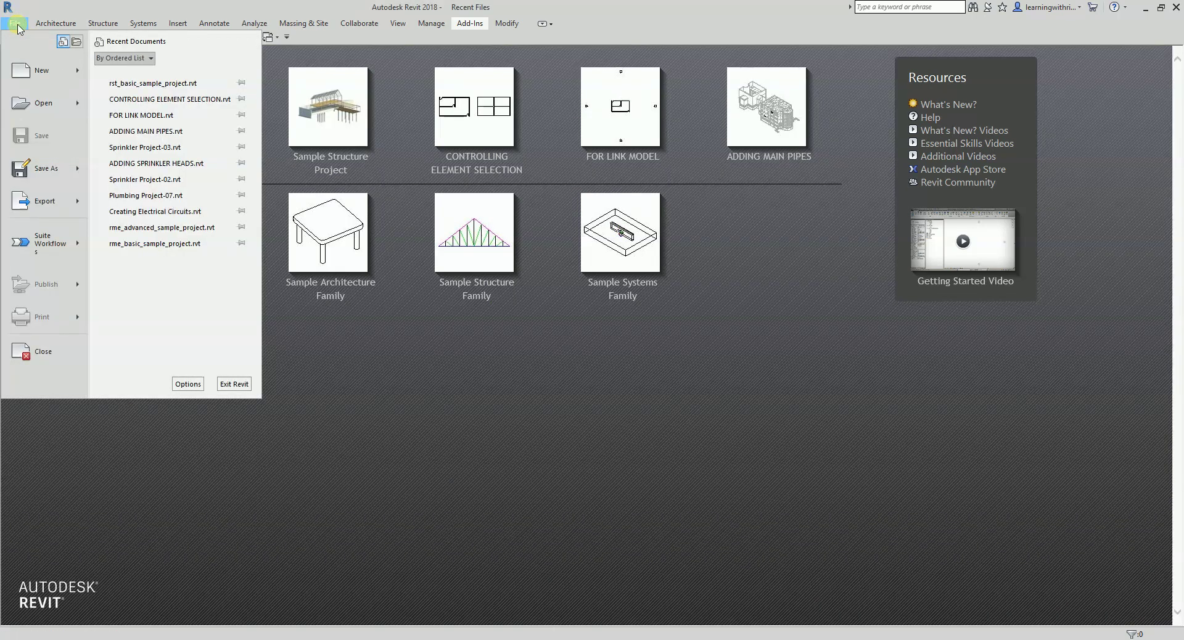
left_click(76, 104)
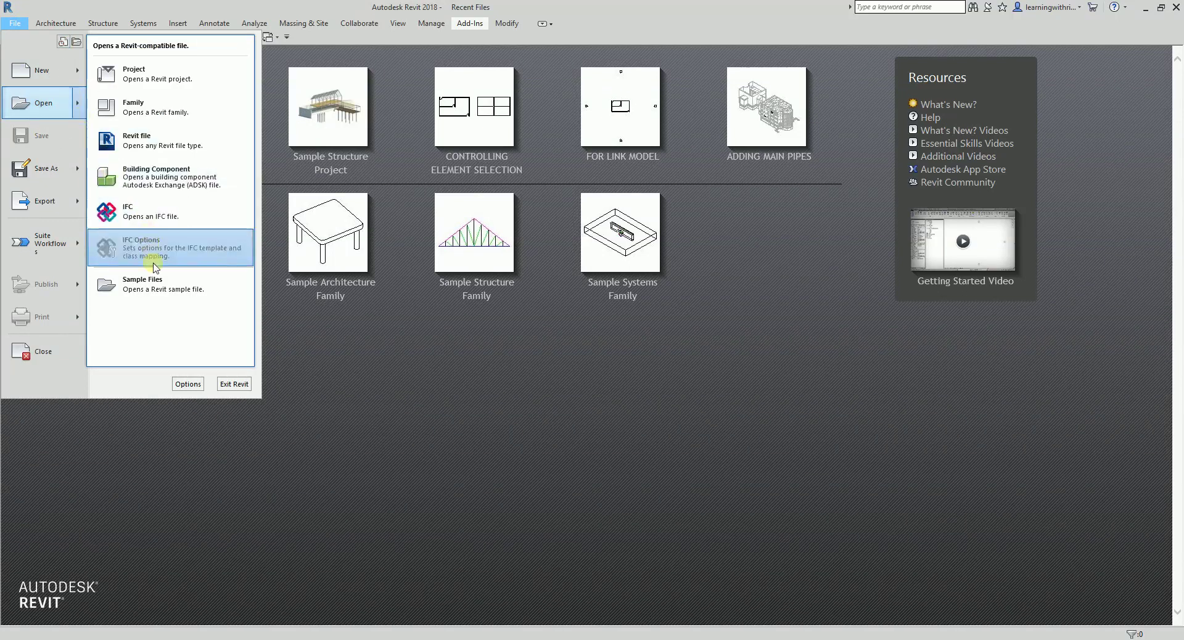
left_click(155, 289)
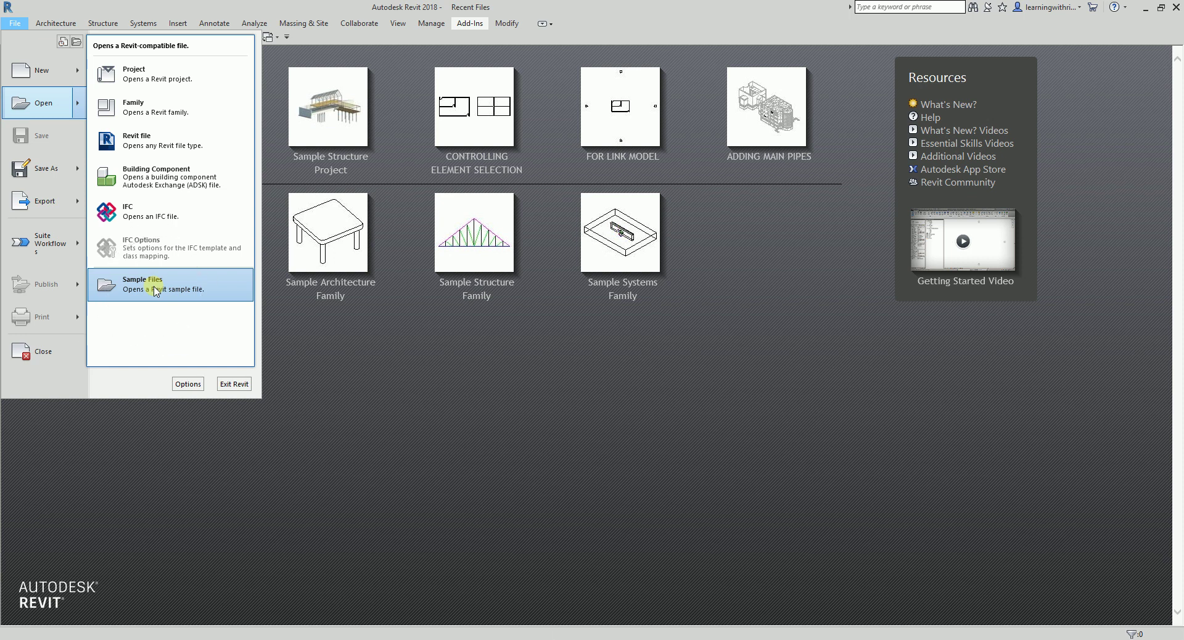
left_click(153, 287)
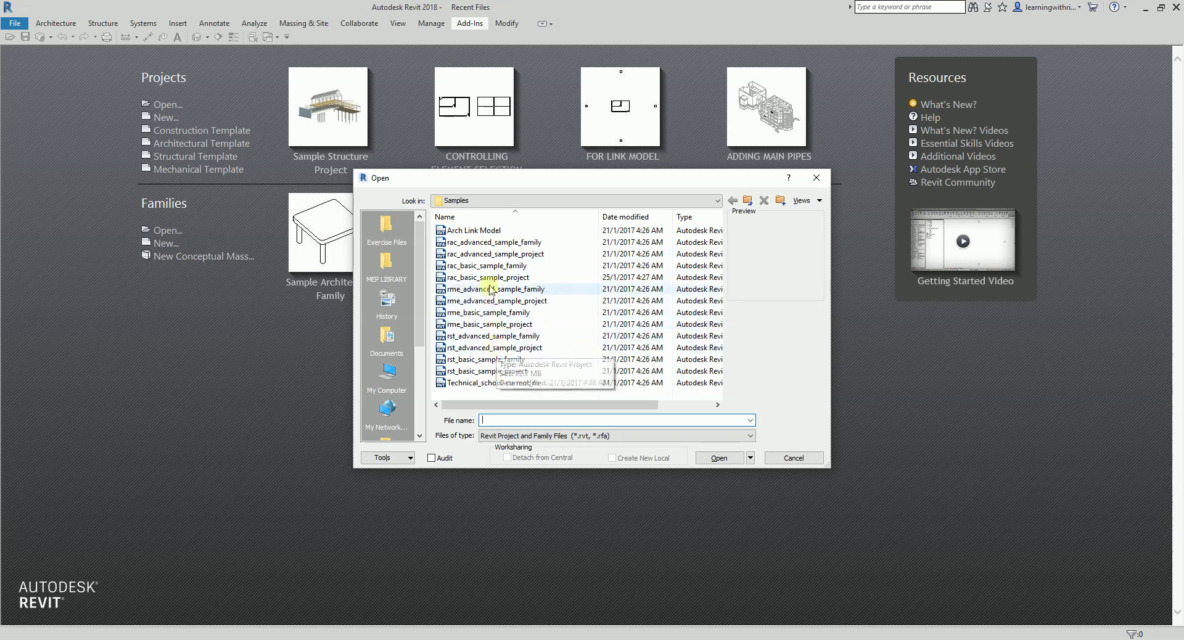
left_click(457, 372)
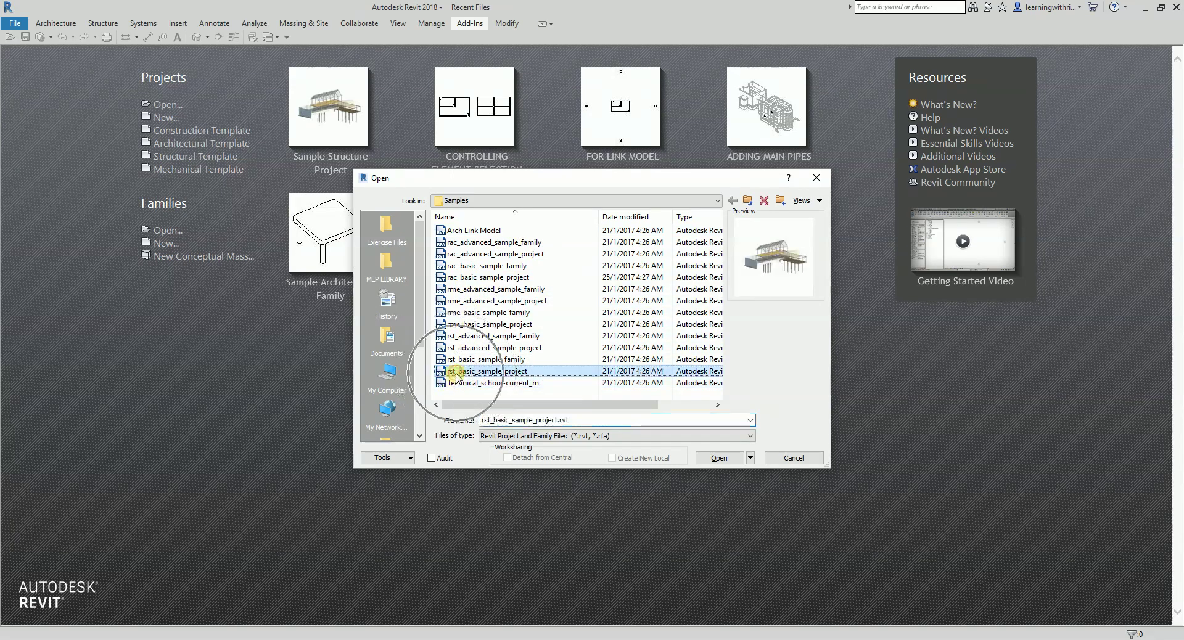
left_click(719, 460)
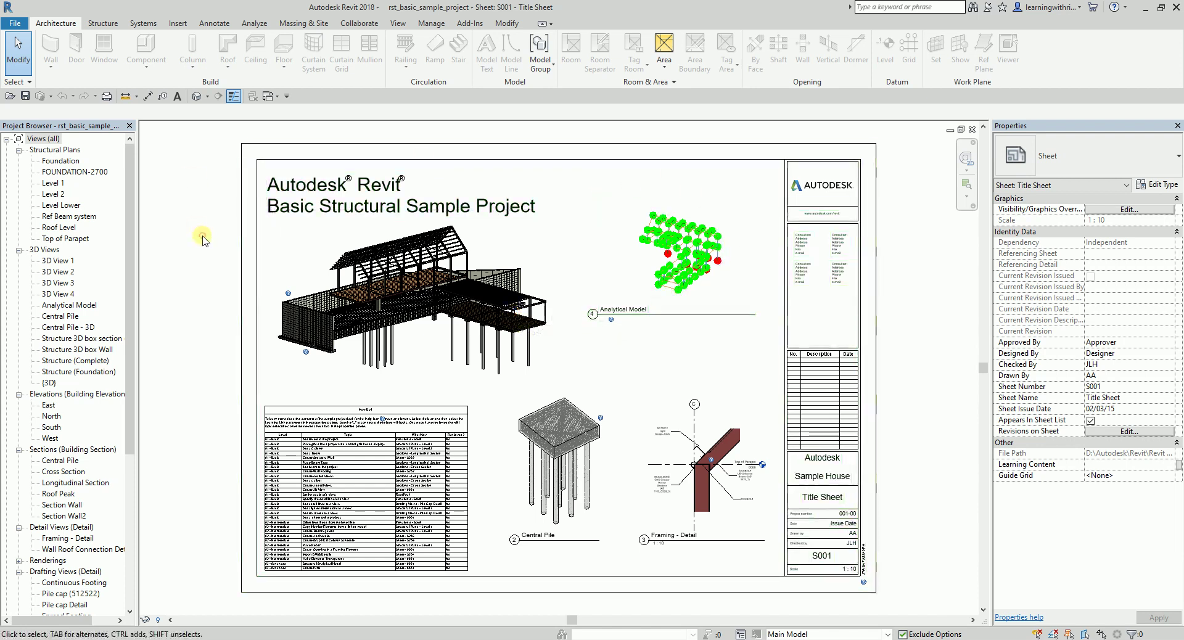
left_click(196, 98)
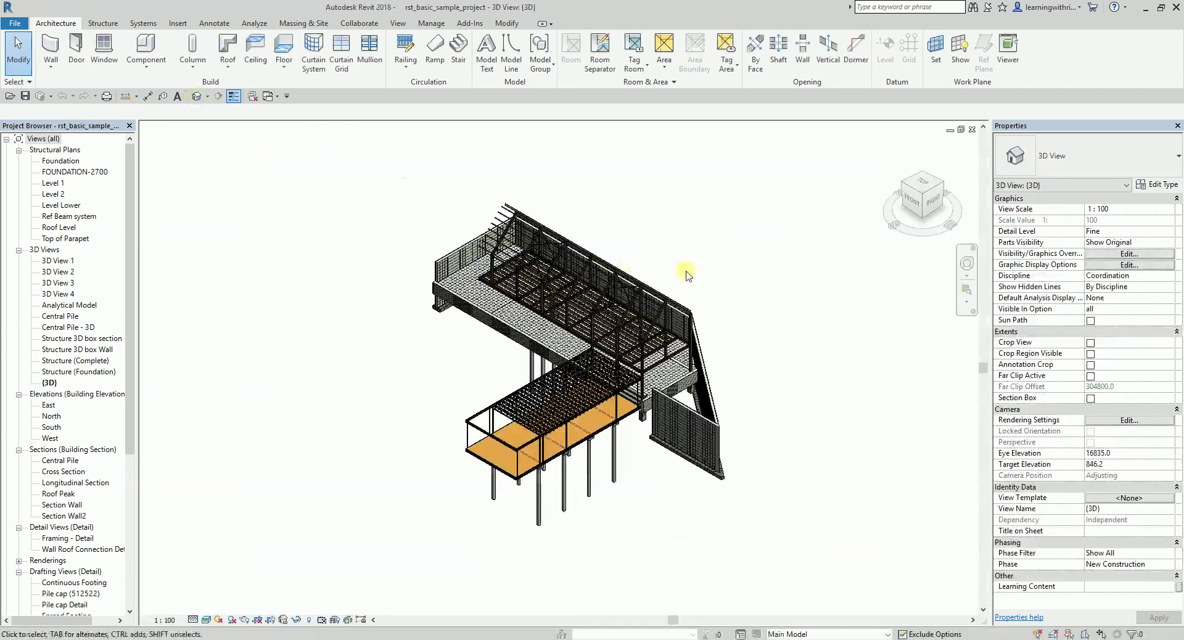
middle_click_drag(795, 381, 790, 335, "shift")
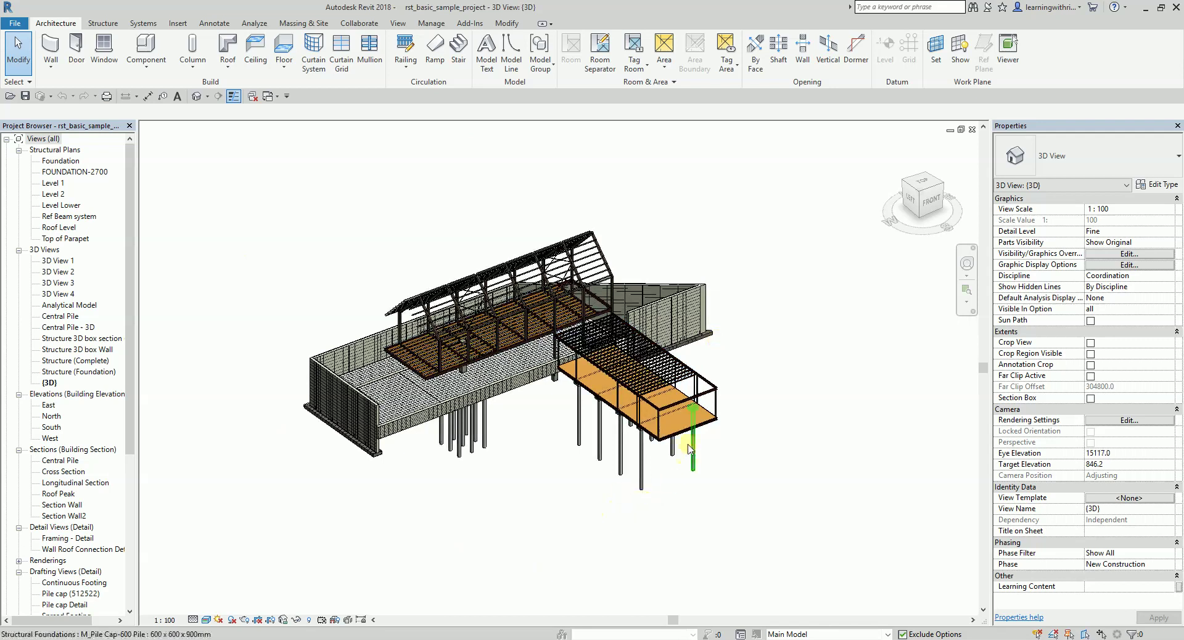
- Hide the plywood floor of the projecting wing as an element in the 3D view
scroll(682, 432, "up", 4)
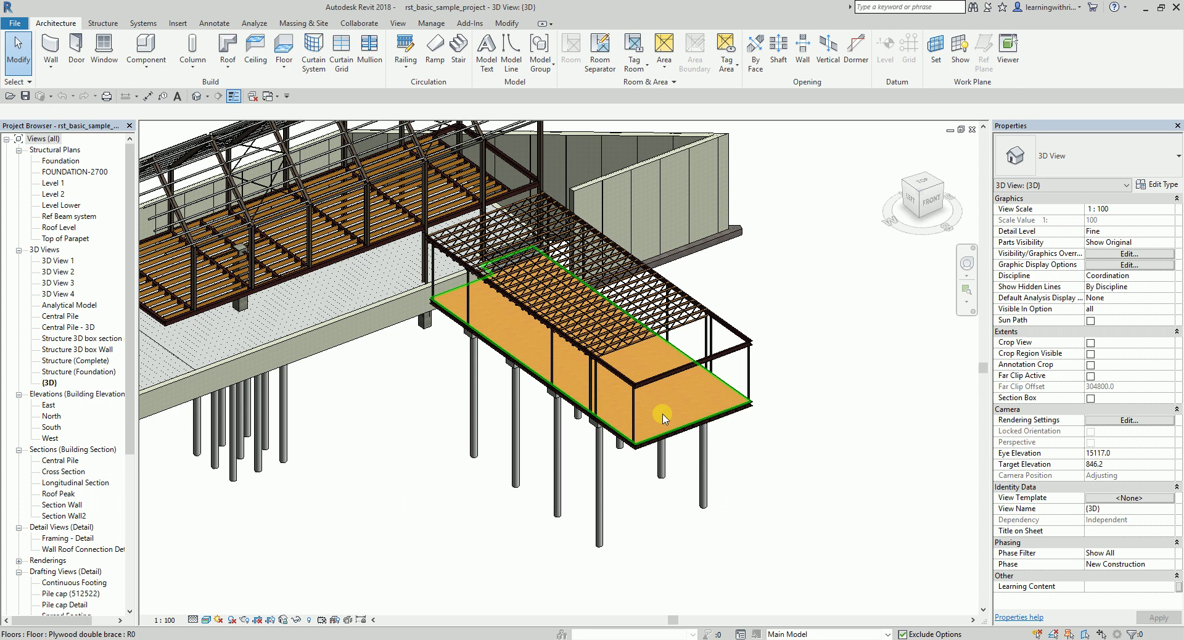
right_click(664, 419)
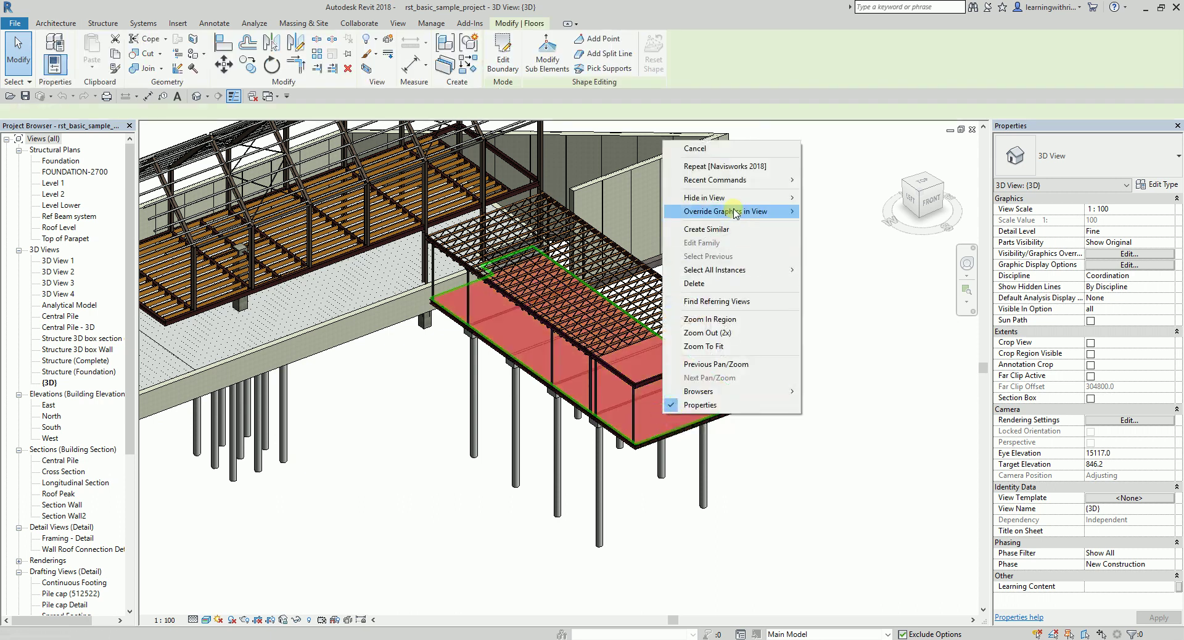
mouse_move(789, 197)
left_click(826, 196)
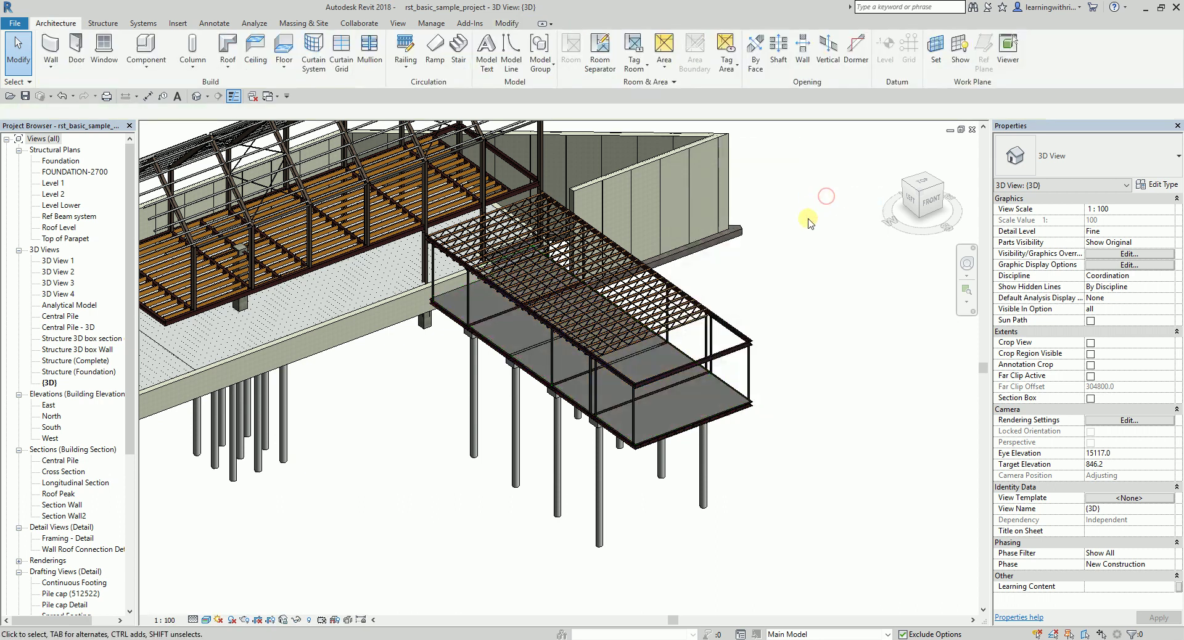
middle_click_drag(450, 515, 568, 510)
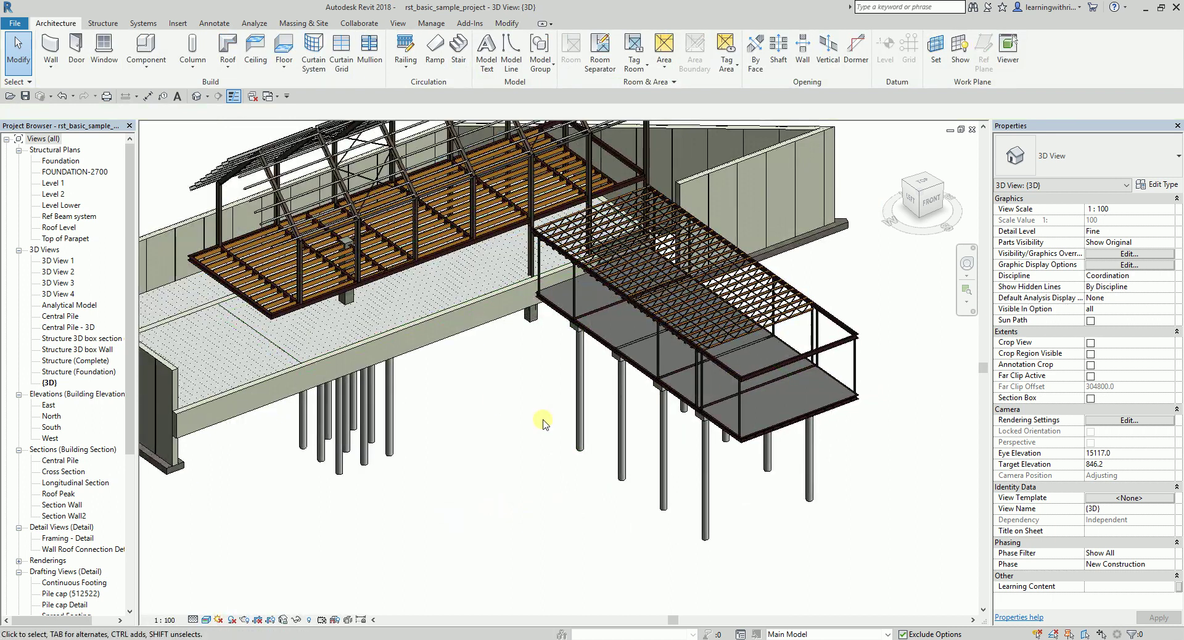
scroll(543, 422, "down", 3)
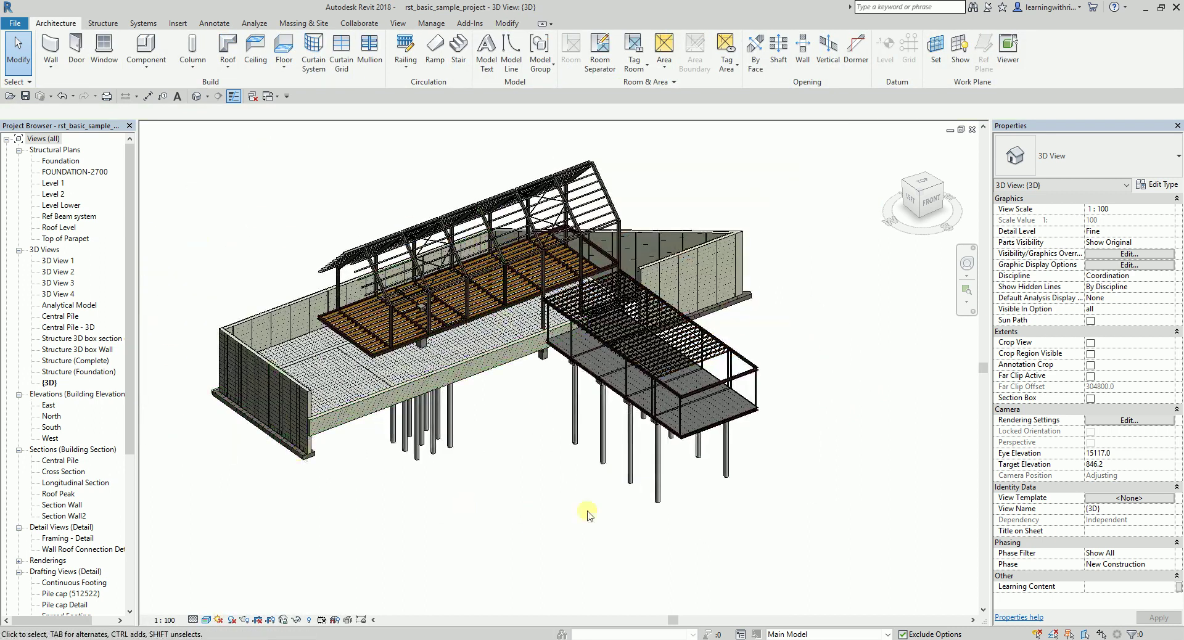
mouse_move(401, 539)
middle_mouse_down("shift")
mouse_move(452, 521)
mouse_move(465, 490)
mouse_move(469, 546)
mouse_move(416, 510)
mouse_move(410, 521)
middle_mouse_up("shift")
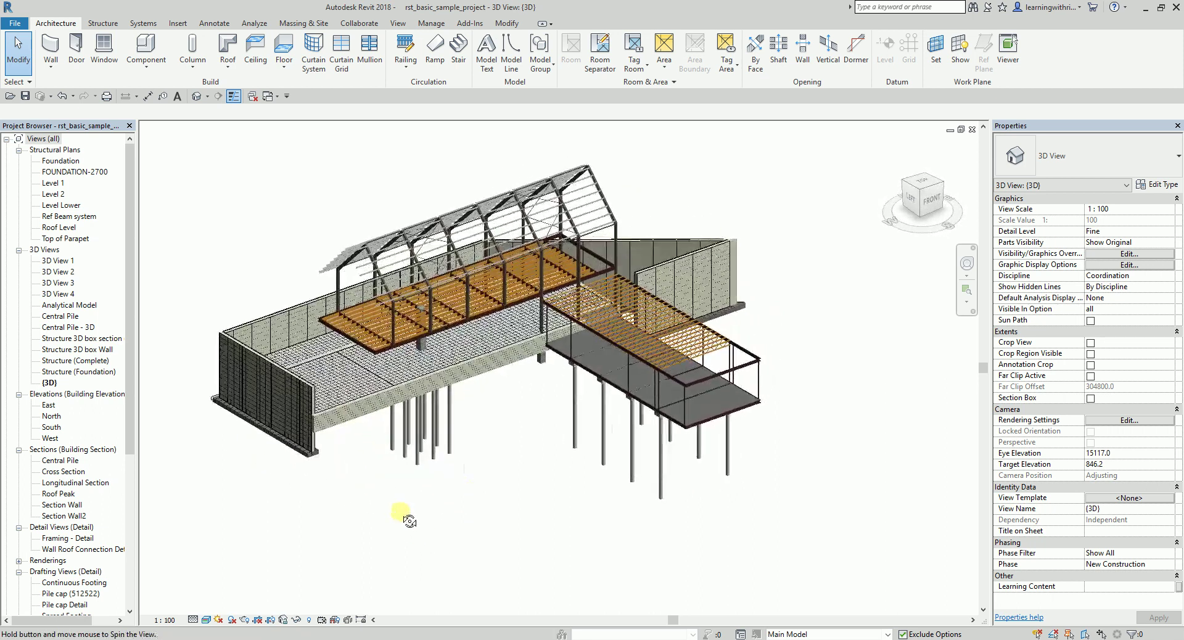
scroll(718, 425, "up", 3)
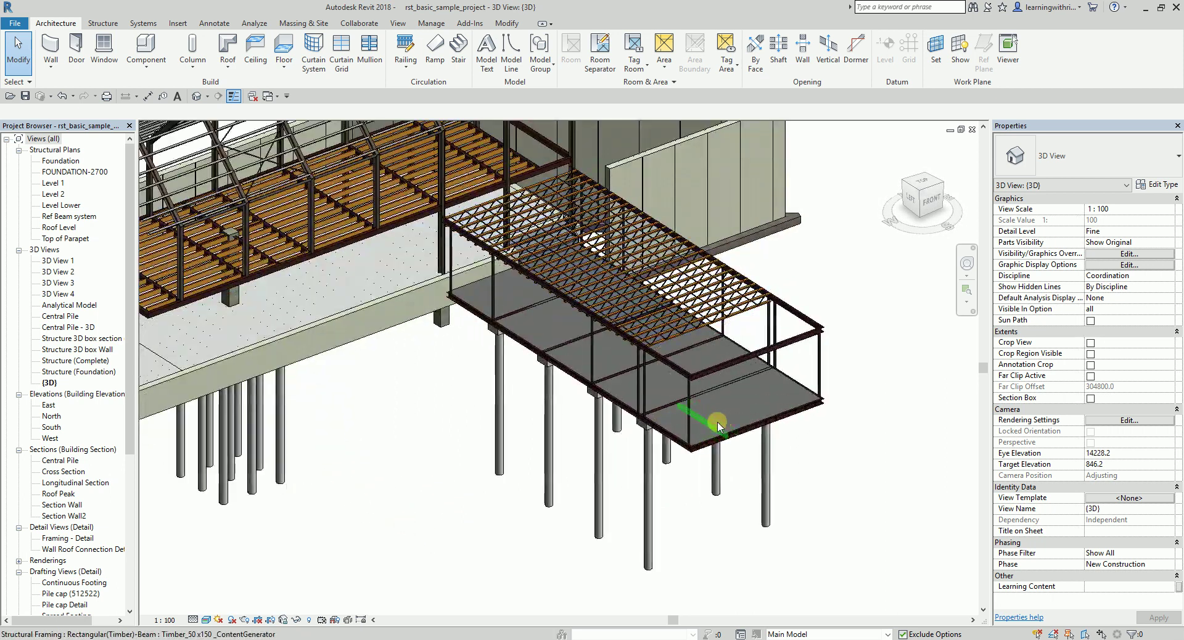
- Undo the hiding of the projecting wing's plywood floor
left_click(64, 97)
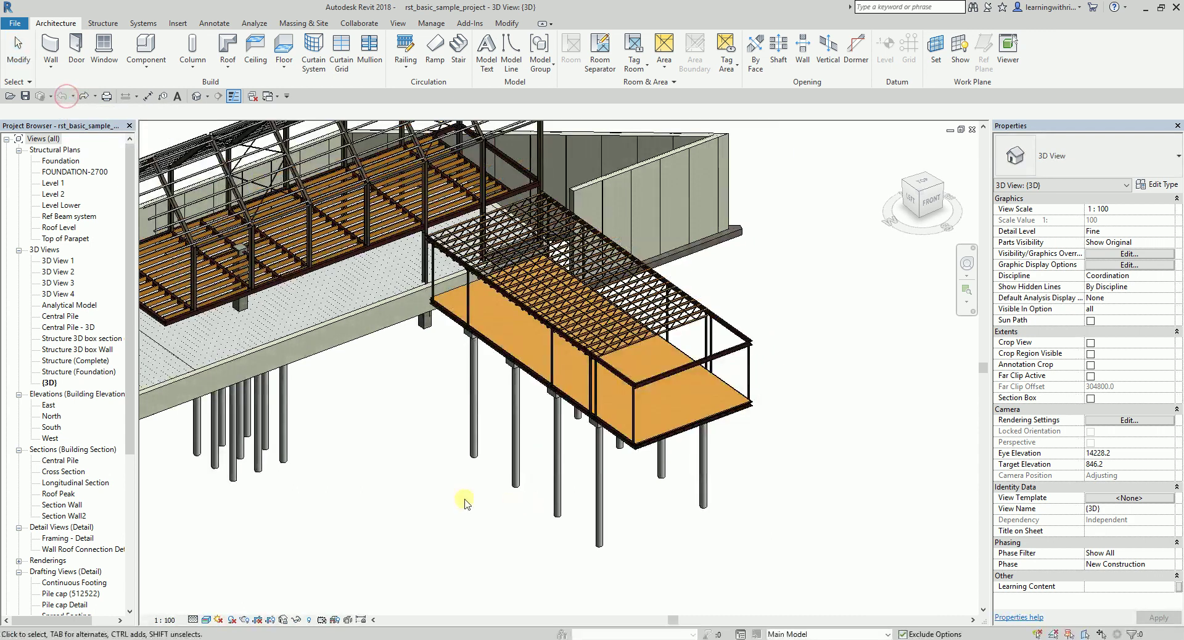
scroll(469, 503, "down", 3)
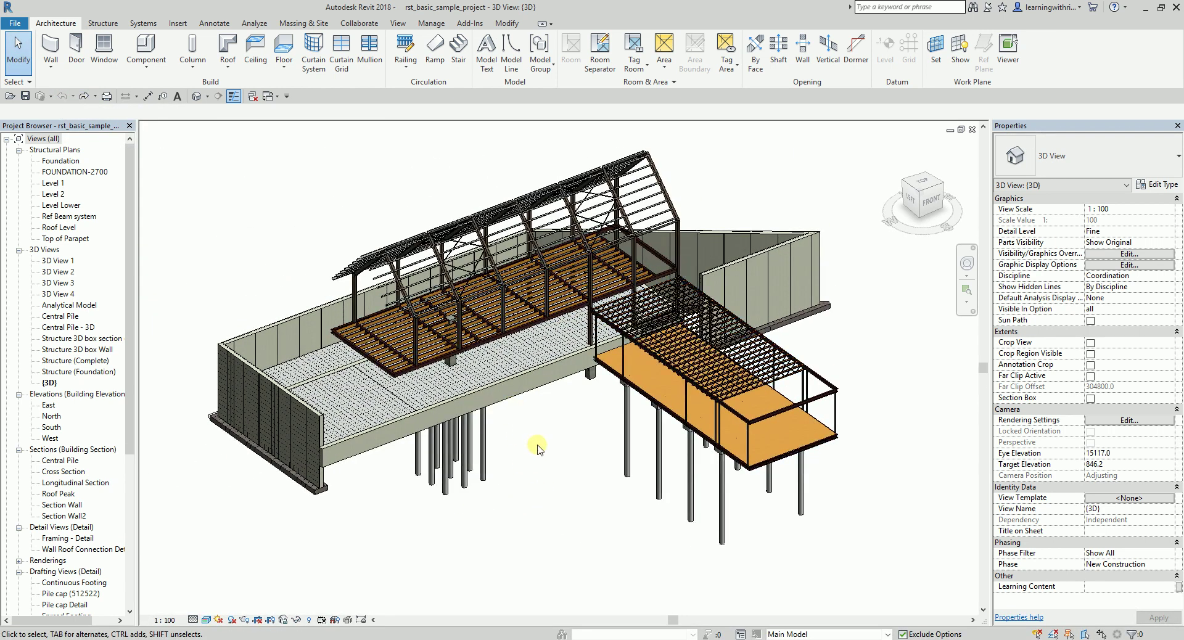
- Start the Navisworks 2018 file exporter for the 3D view and open its Navisworks settings
left_click(473, 25)
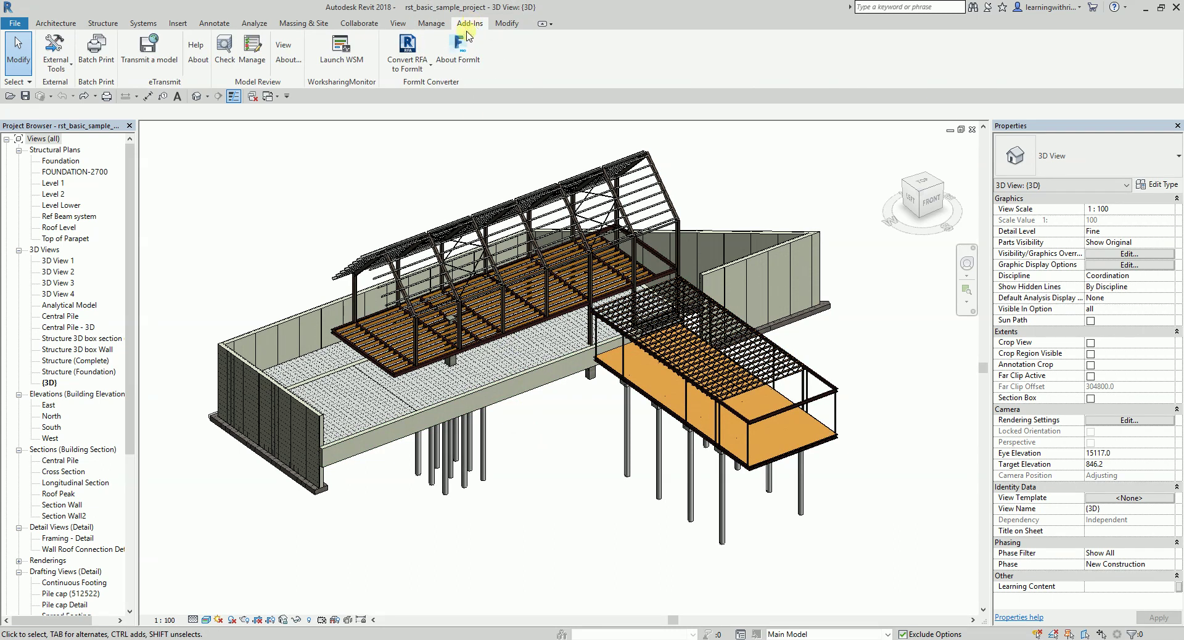
left_click(57, 70)
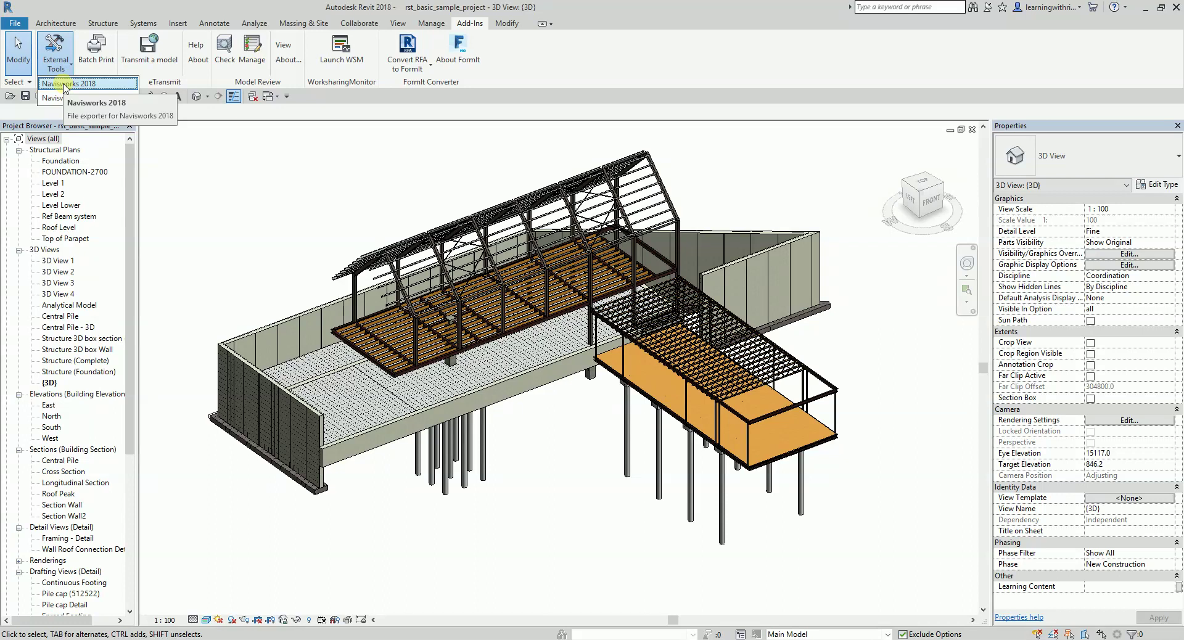
left_click(64, 84)
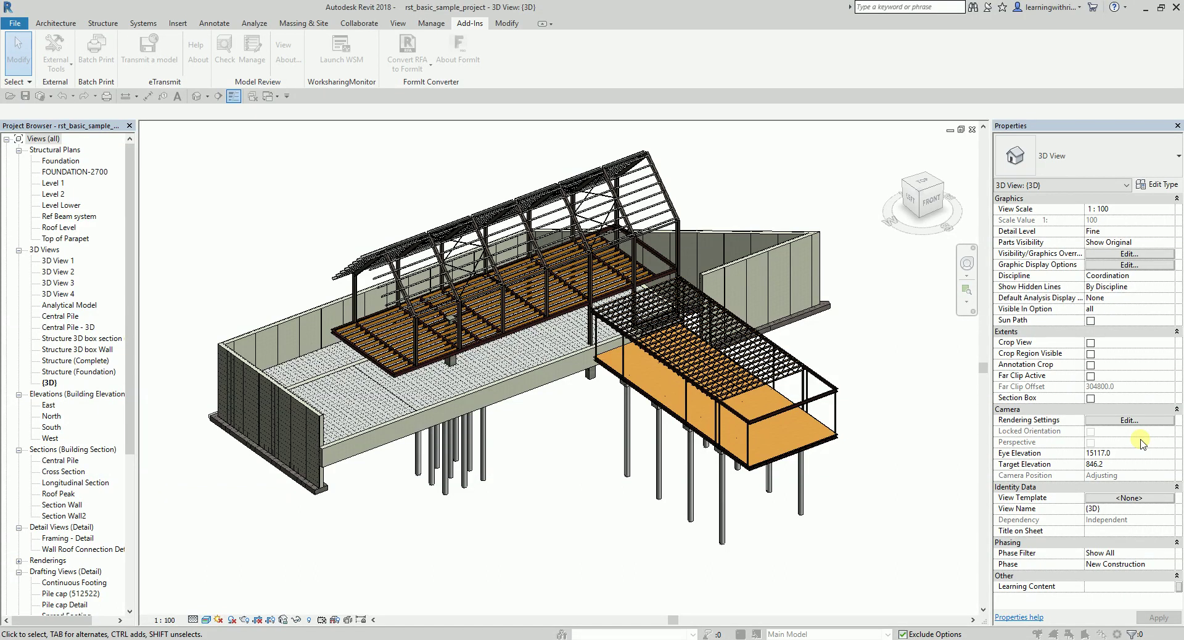
left_click_drag(497, 241, 440, 176)
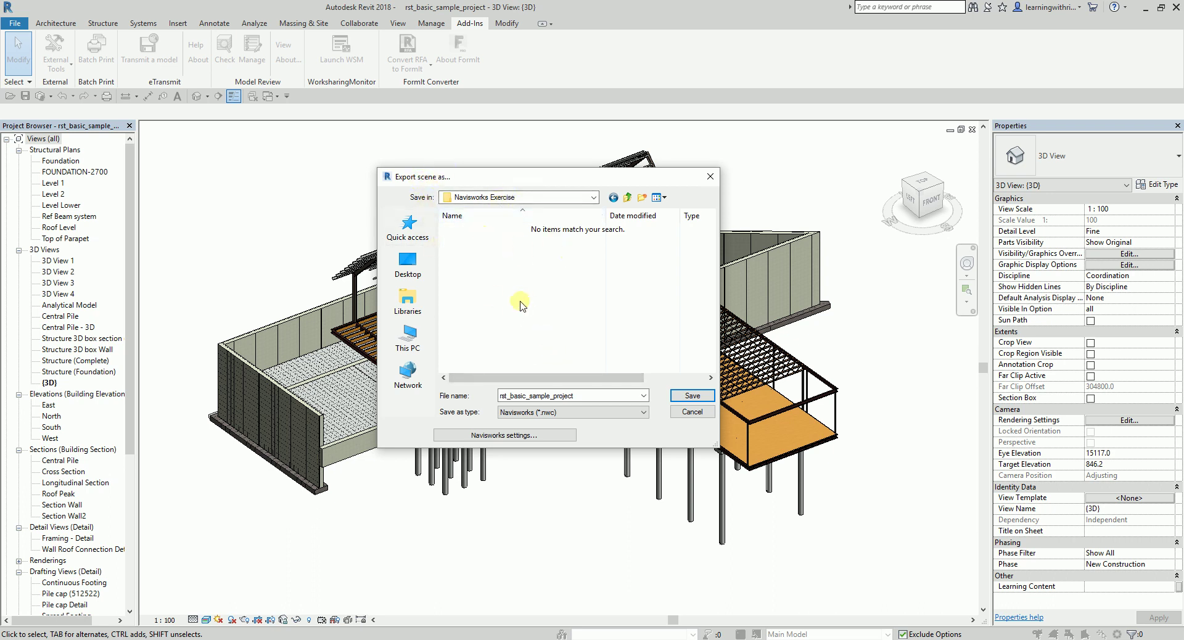
left_click(503, 436)
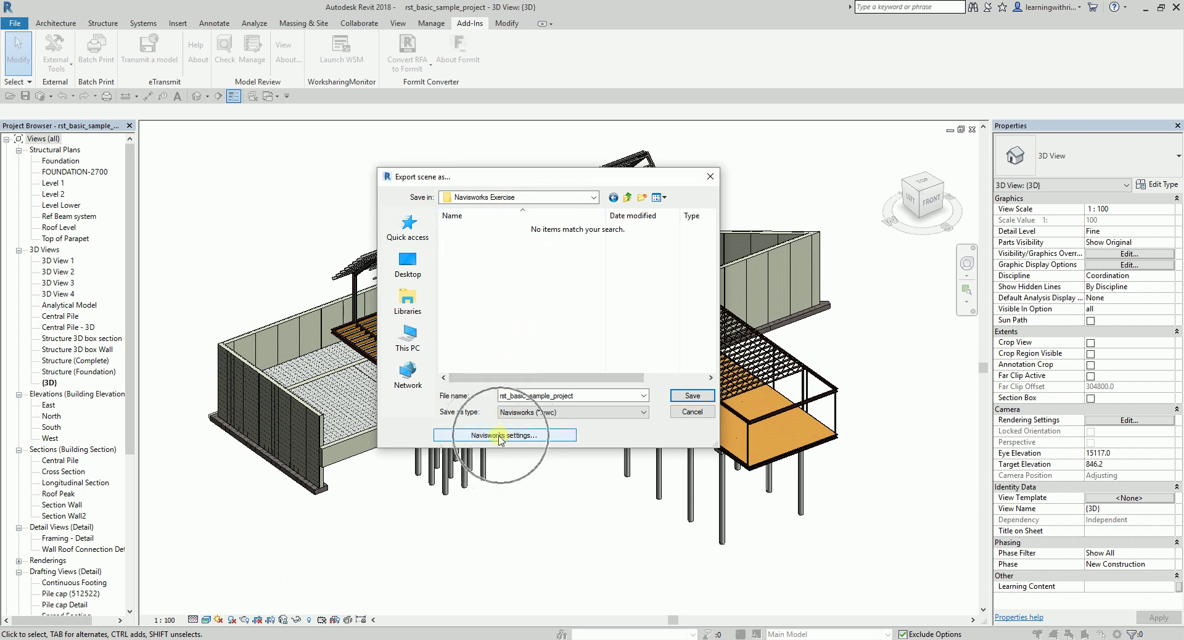
left_click(500, 435)
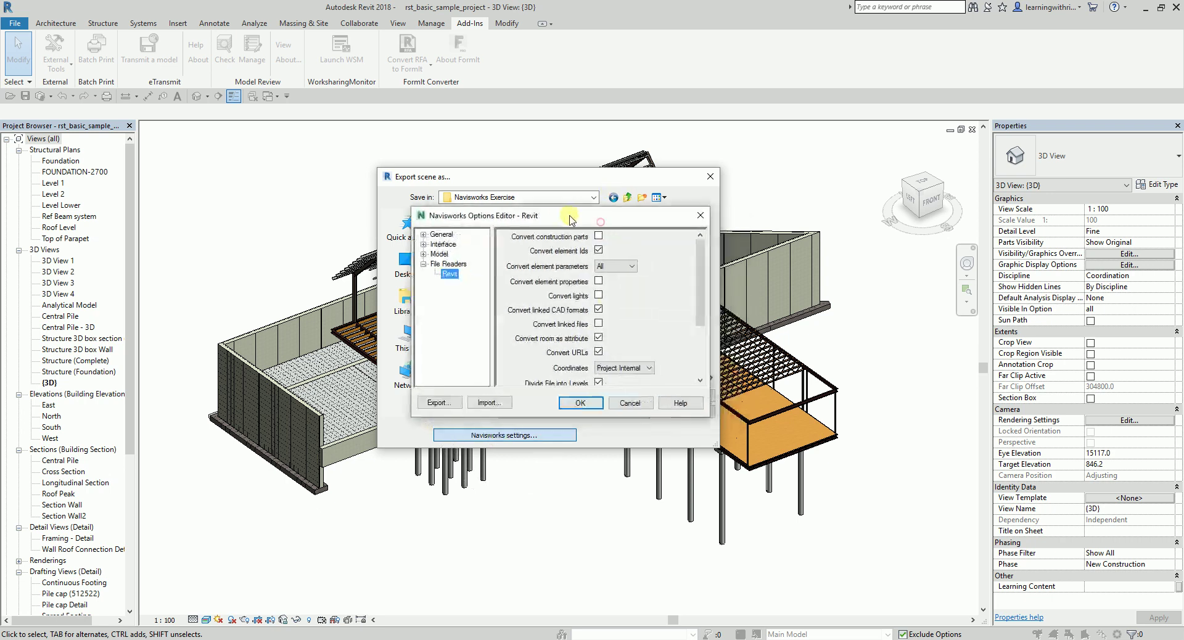
left_click_drag(570, 219, 547, 181)
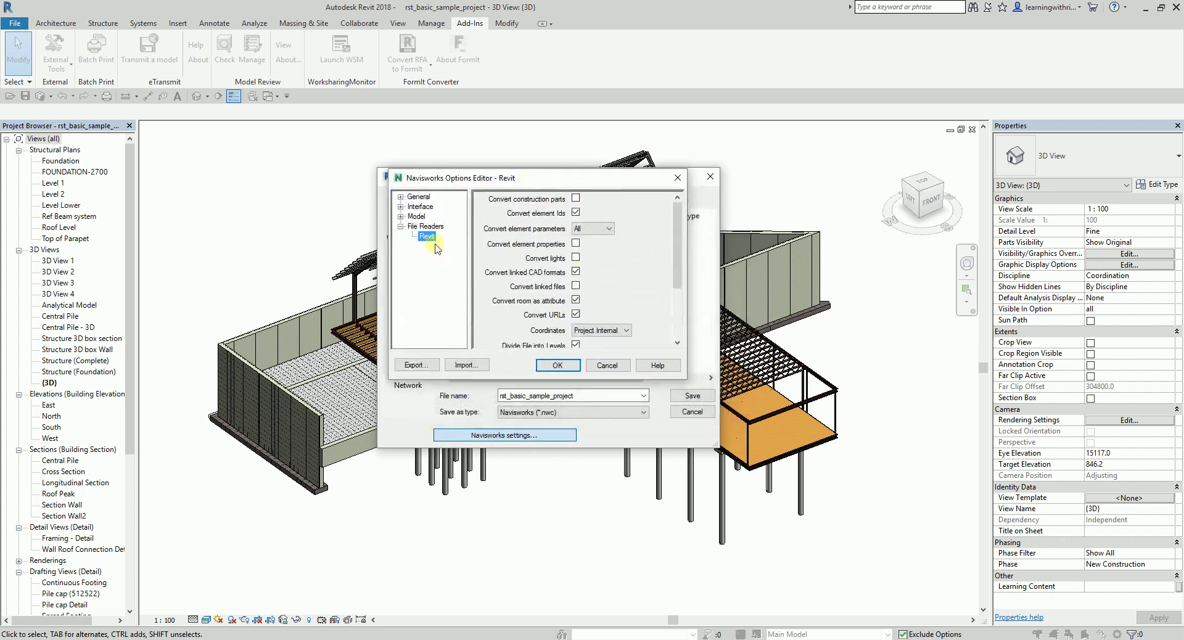
- Examine the General and Interface option pages, including Undo, Locations, Local Caching, Display Units, Selection, Measure and Snapping
left_click(401, 197)
left_click(426, 207)
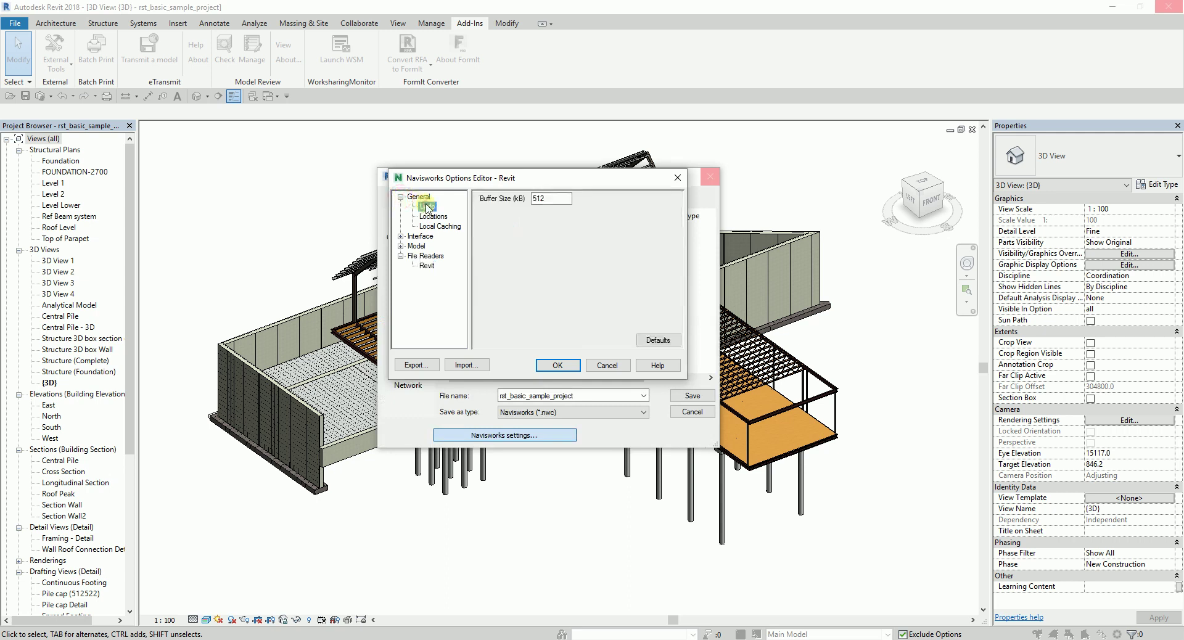
left_click(432, 216)
left_click(429, 227)
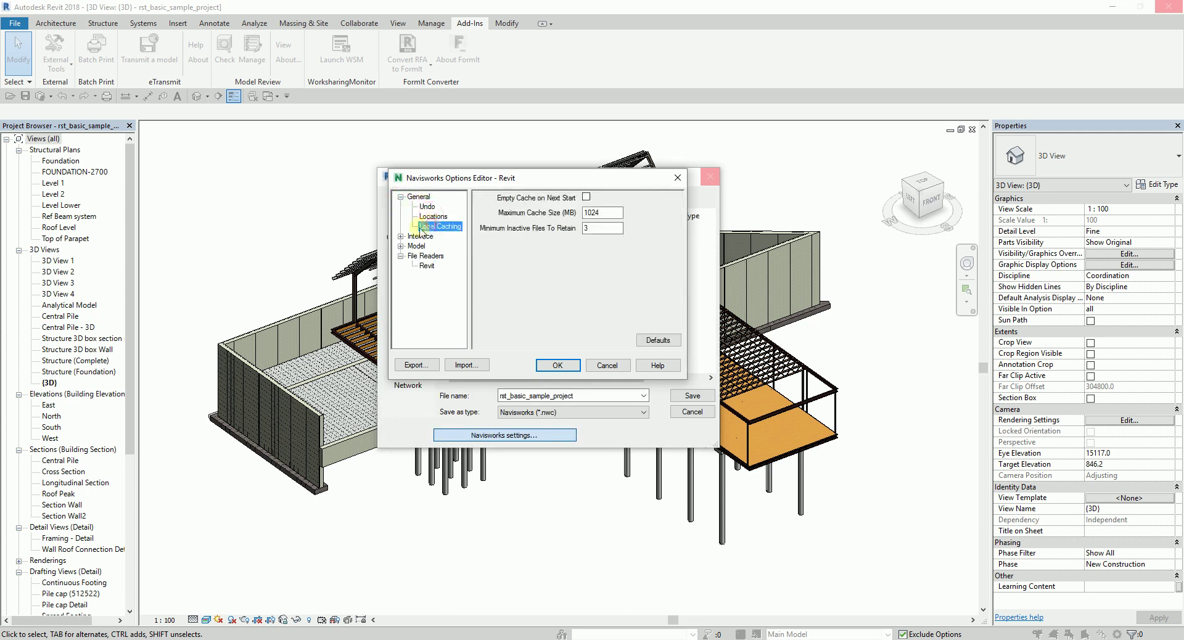
left_click(401, 236)
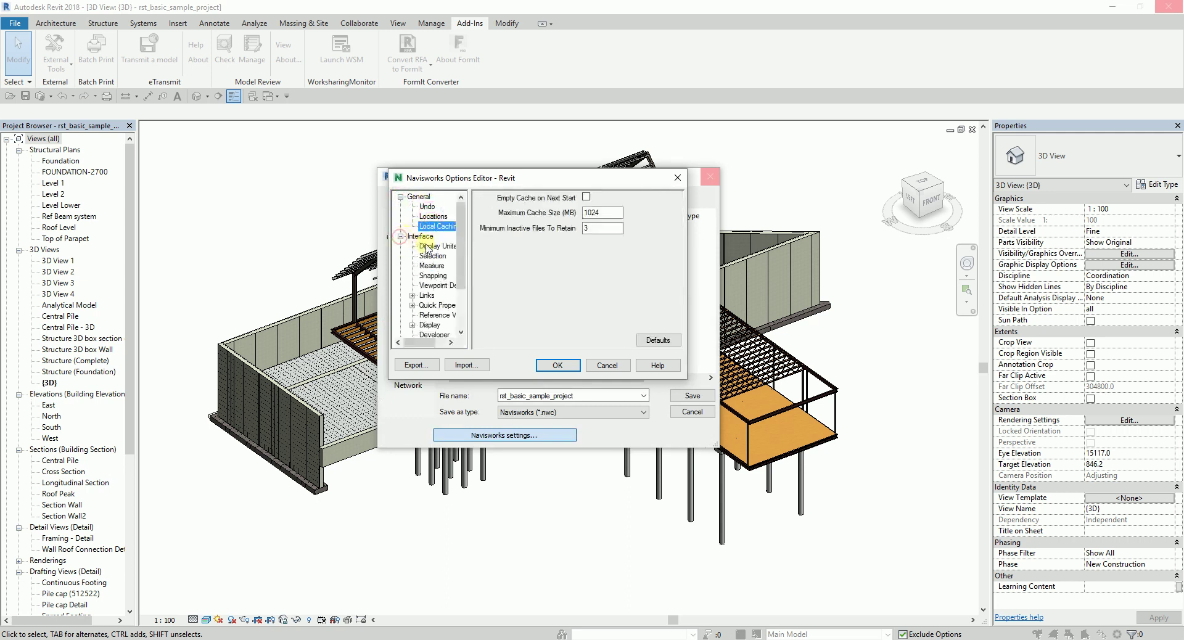
left_click(428, 247)
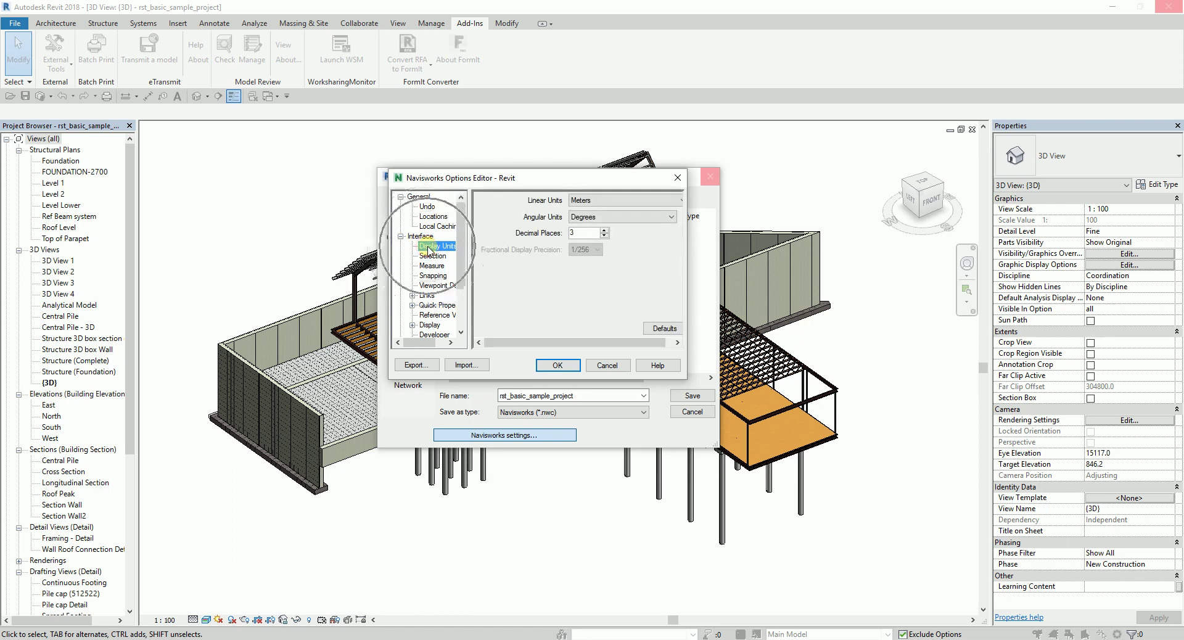
left_click(431, 256)
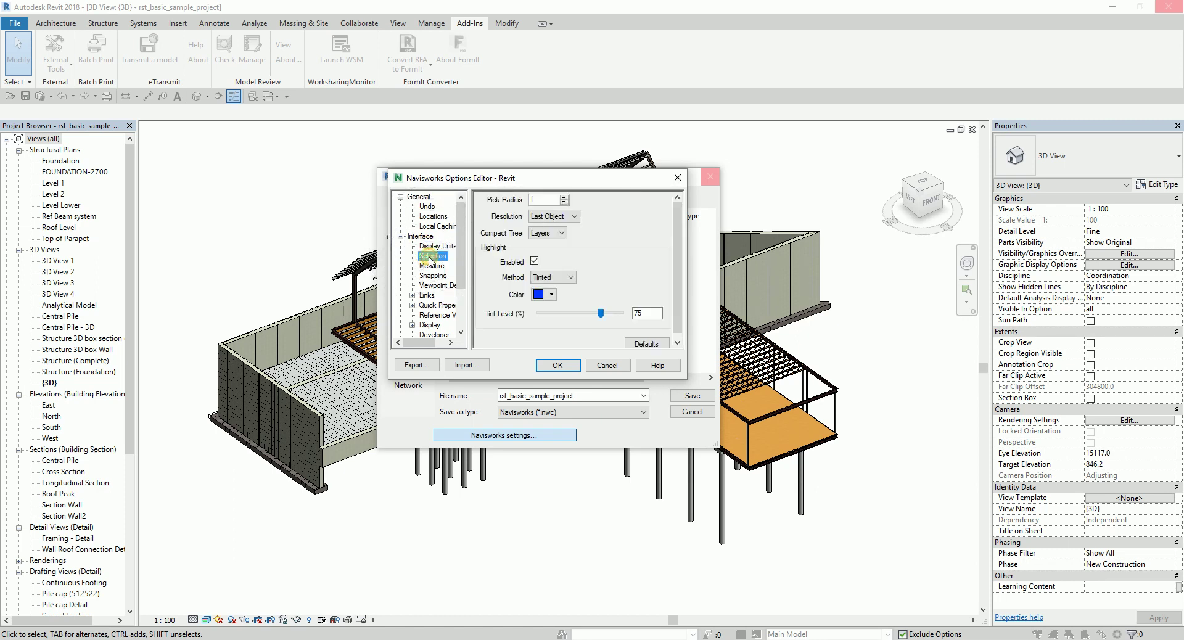
left_click(432, 266)
left_click(434, 275)
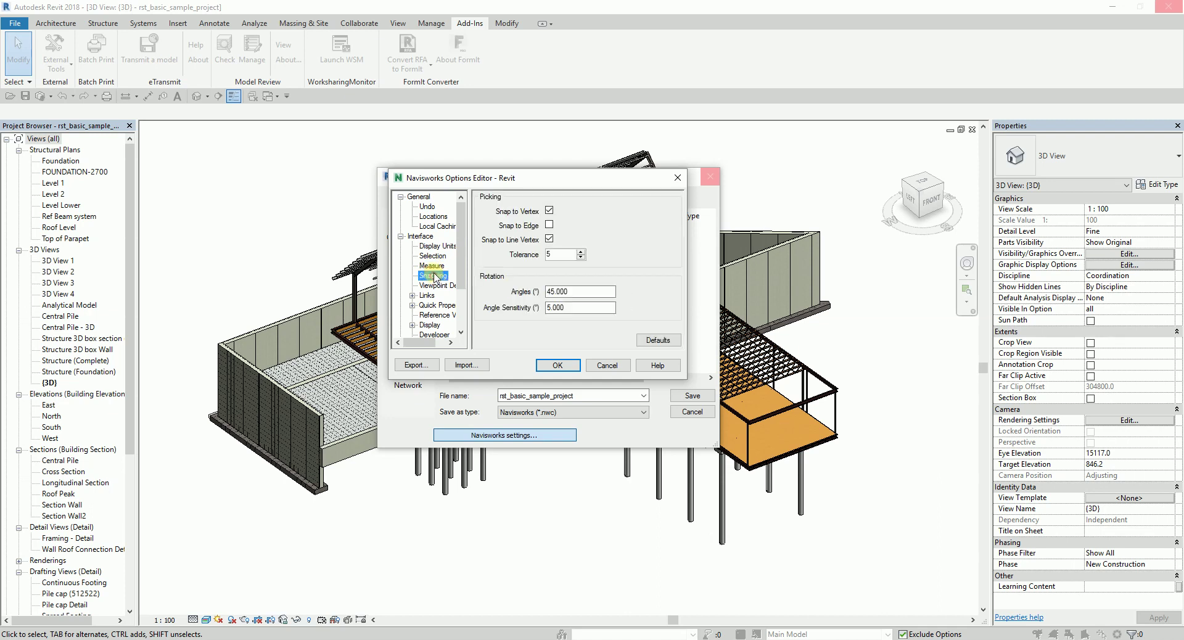
scroll(431, 281, "down", 1)
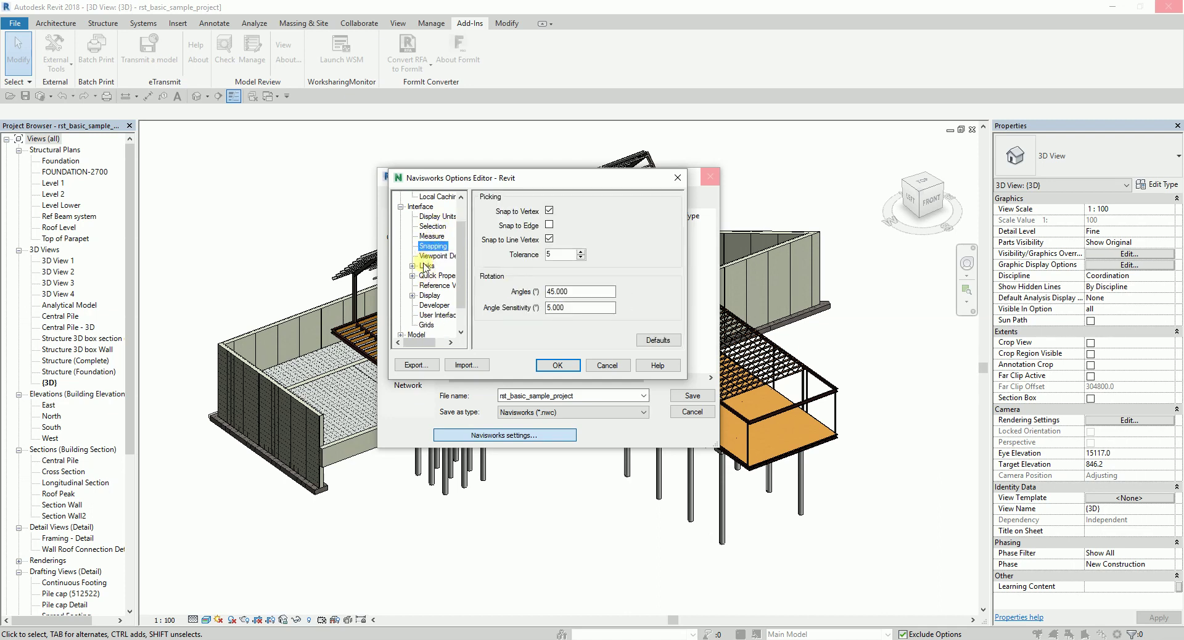
scroll(424, 266, "down", 1)
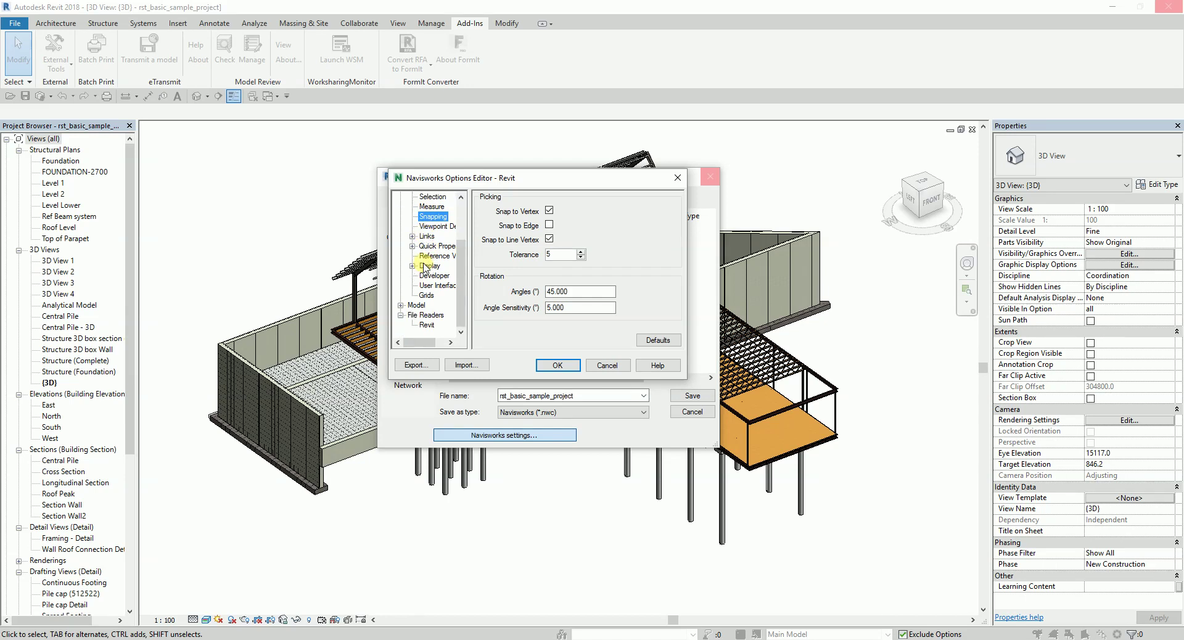
- Show the Revit file reader options and enlarge the options editor to review all the export settings
left_click(426, 325)
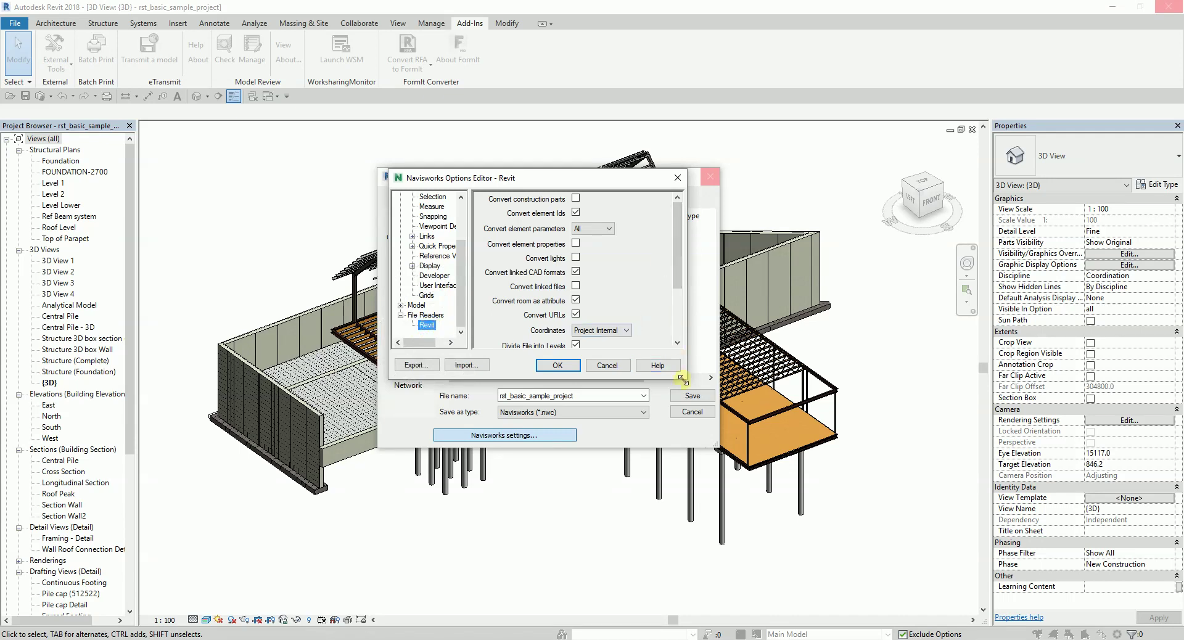
left_click_drag(683, 379, 739, 523)
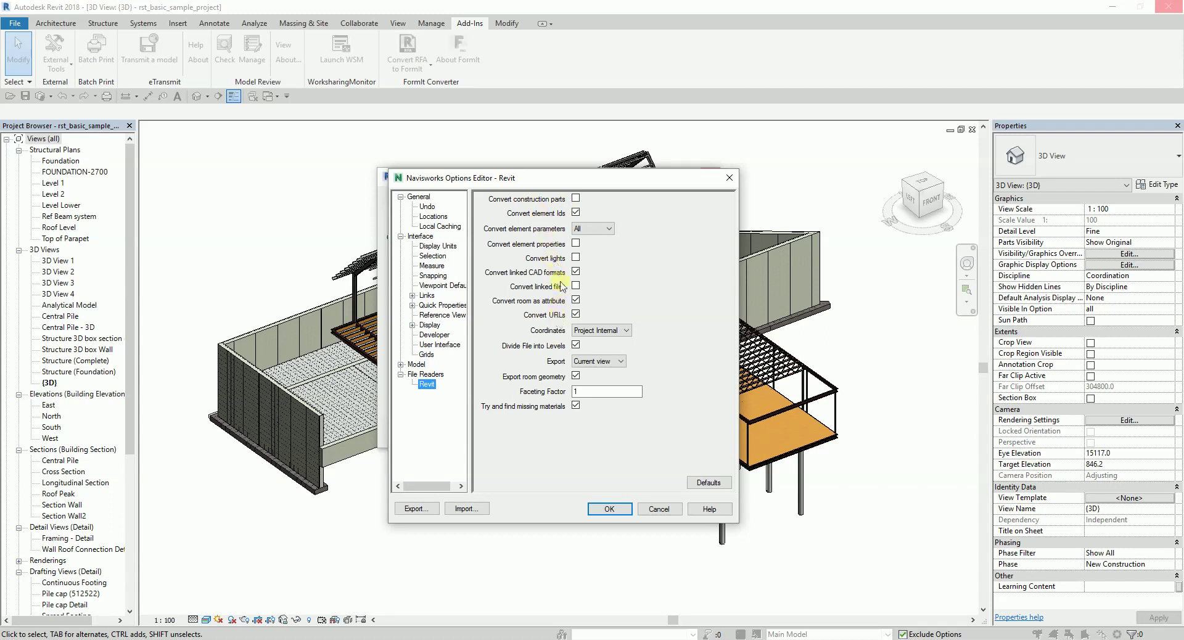
left_click(1170, 313)
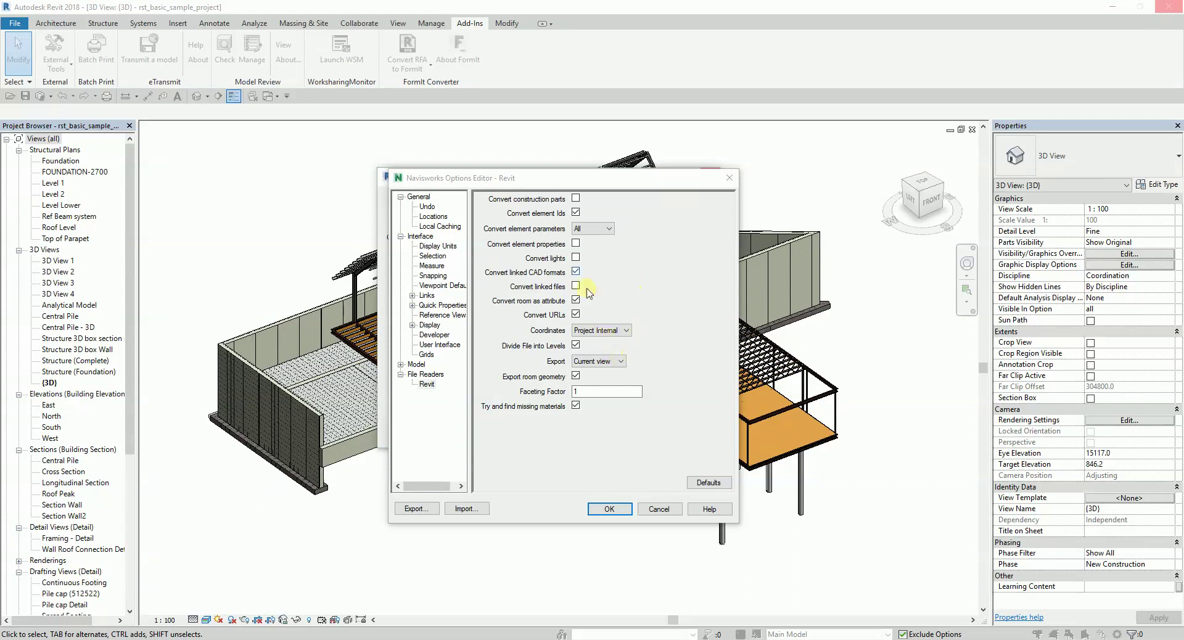
- Keep the export coordinates at Project Internal and turn on the conversion of element properties
left_click(594, 332)
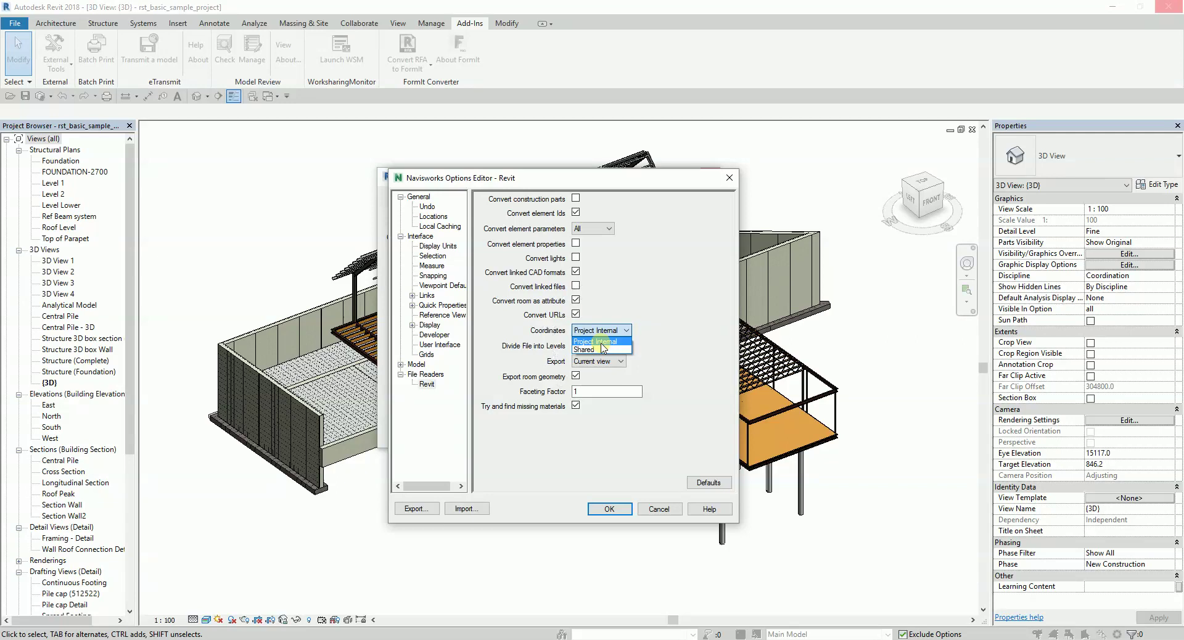
left_click(600, 343)
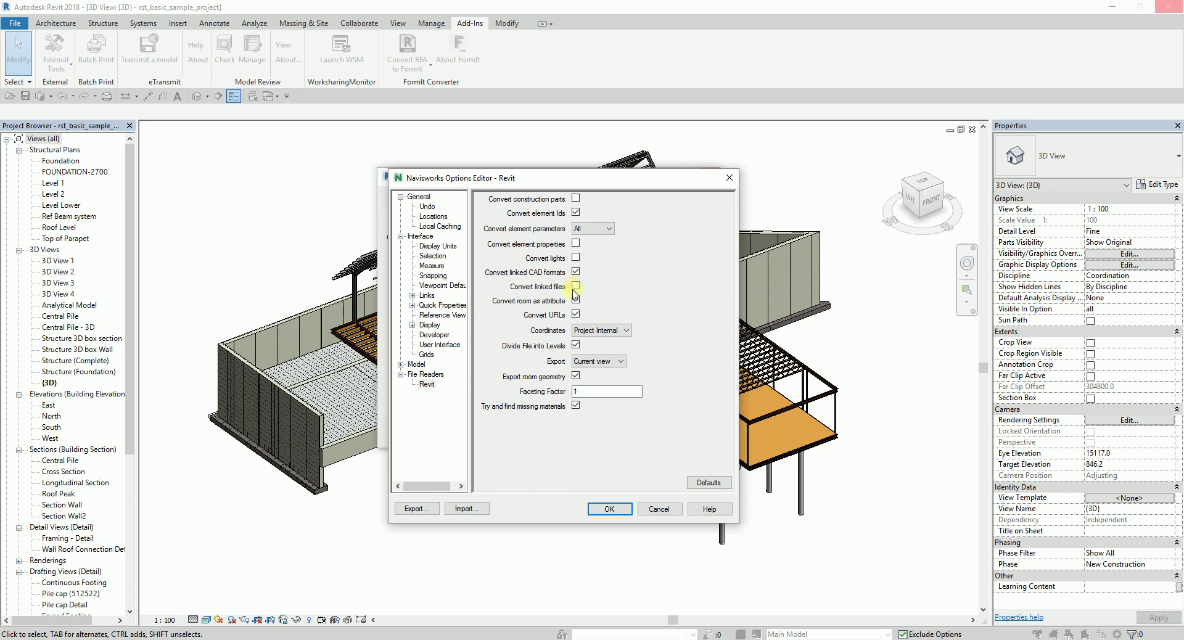
left_click(576, 245)
- Keep the export scope at Current view, toggle the room geometry export option, and accept the Navisworks settings
left_click(592, 361)
left_click(621, 364)
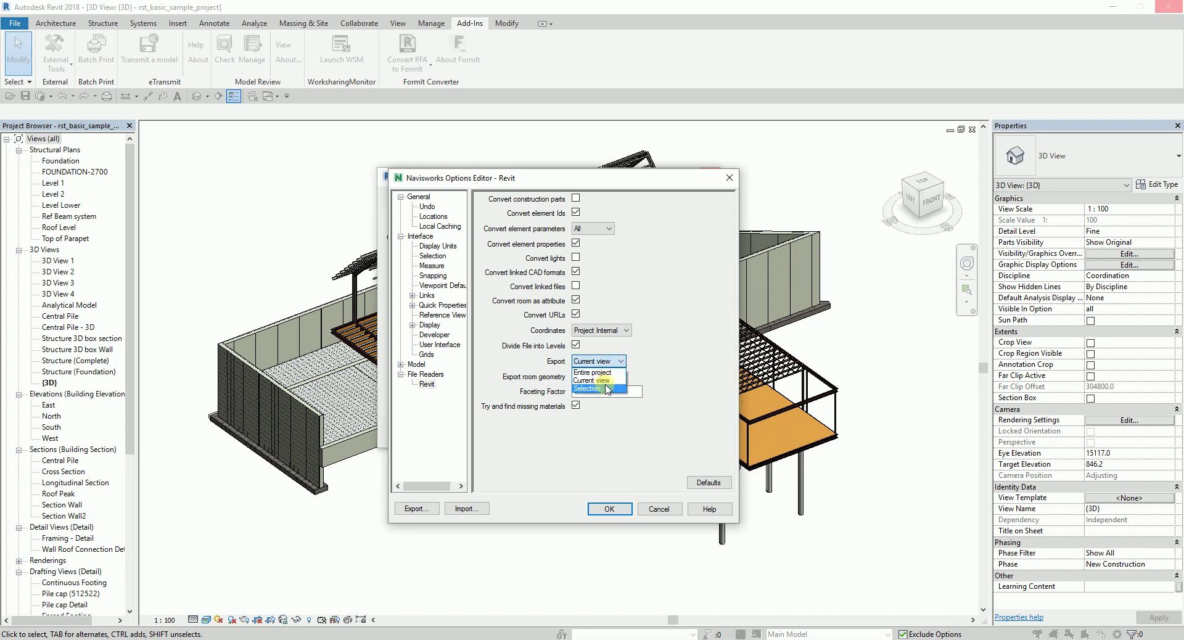
left_click(601, 380)
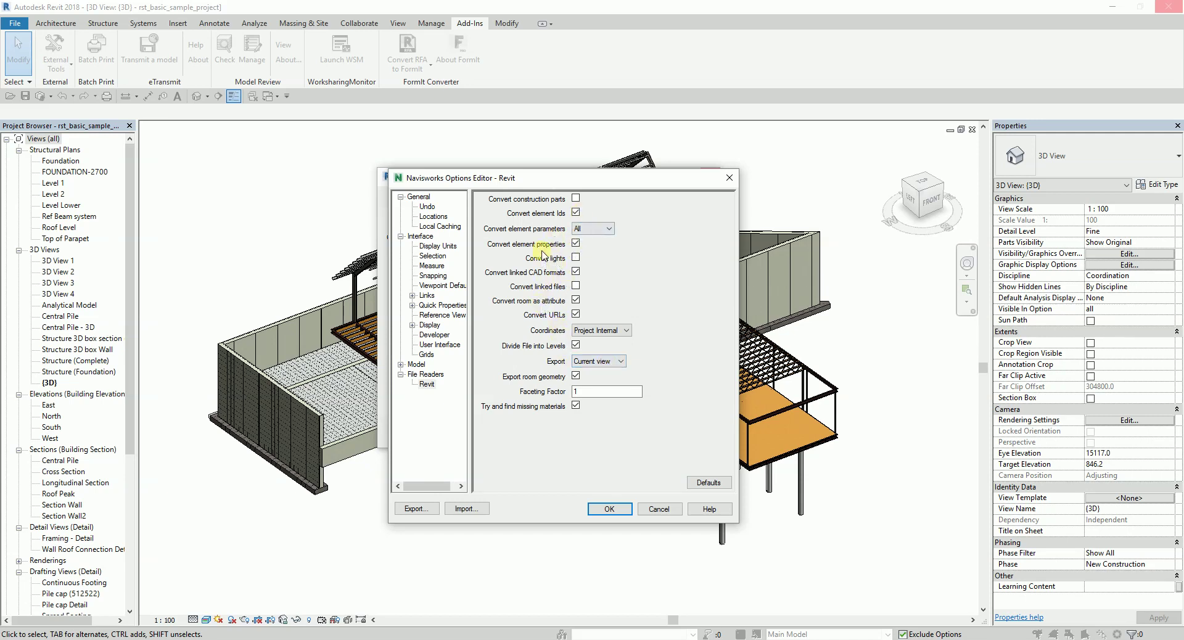
left_click(575, 375)
left_click(609, 509)
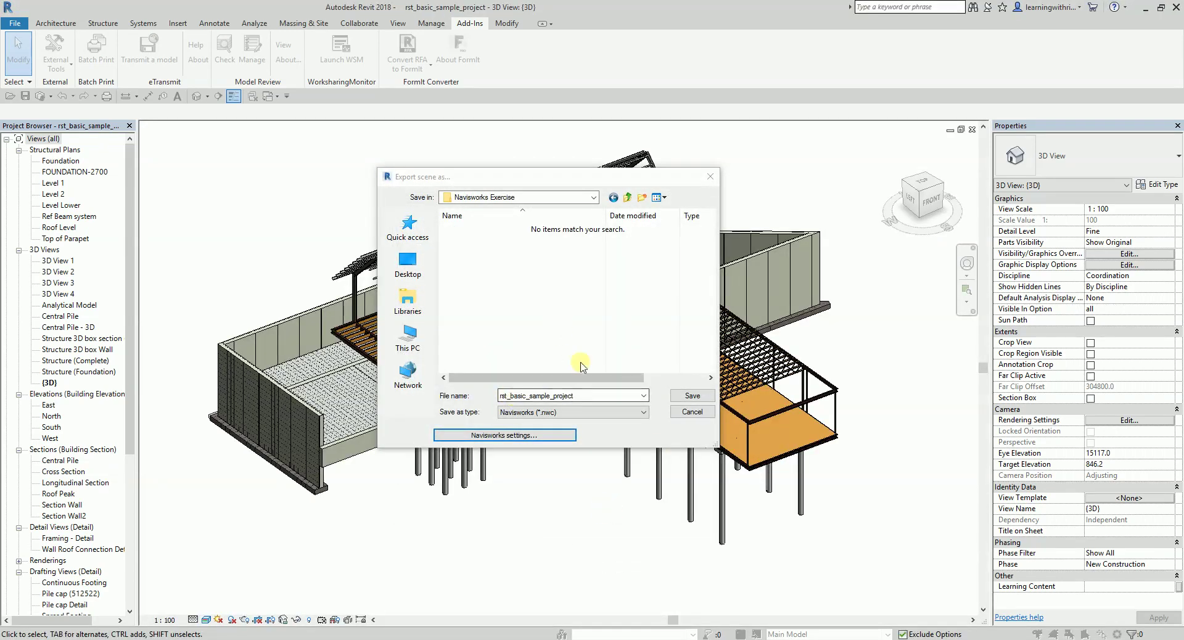
- Name the Navisworks NWC file STRUCTURAL and export it to the Navisworks Exercise folder
double_click(584, 398)
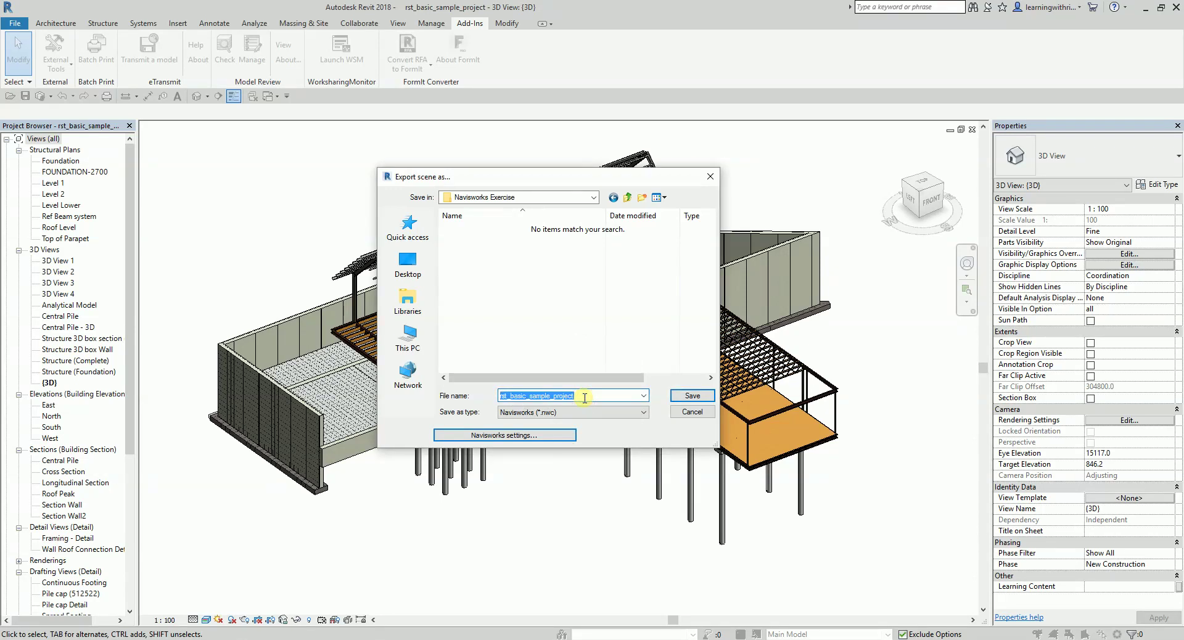
type("STRUCTURAL")
left_click(691, 397)
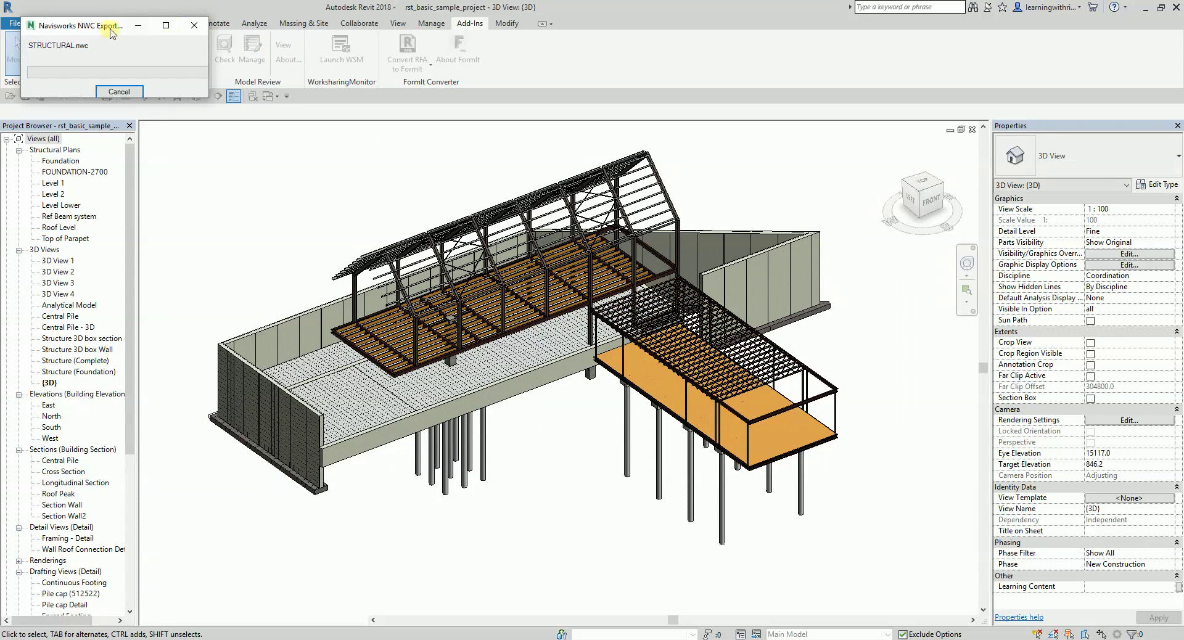
left_click_drag(106, 27, 323, 148)
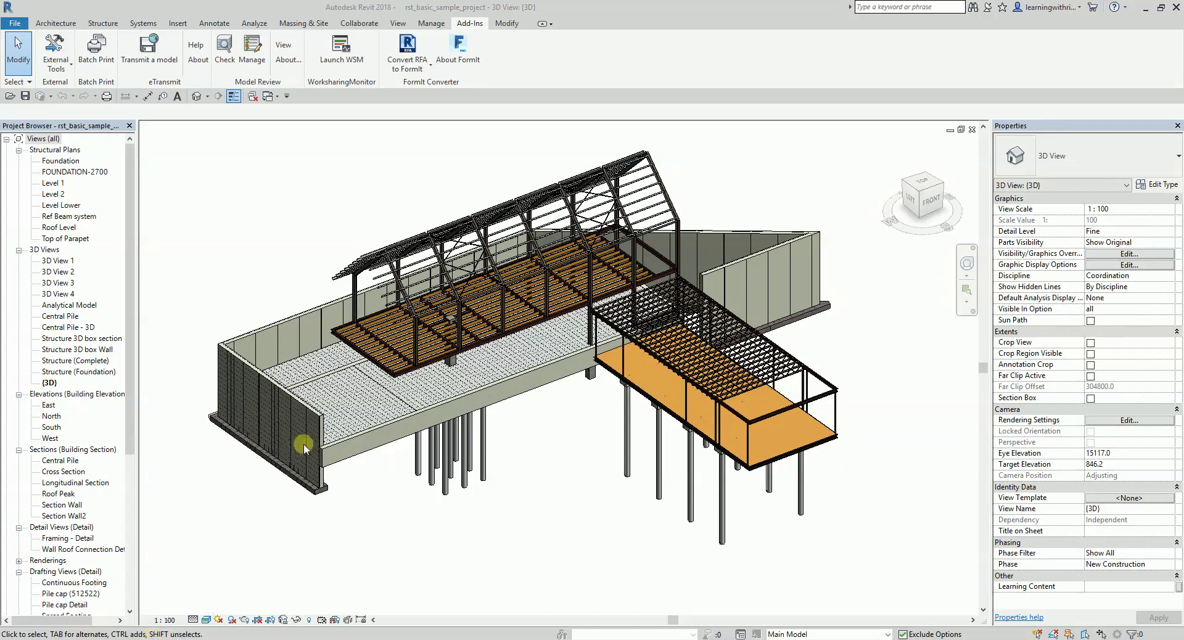
- Switch to File Explorer, check the exported STRUCTURAL.nwc in the desktop's Navisworks Exercise folder, and close the folder window
key("super+e")
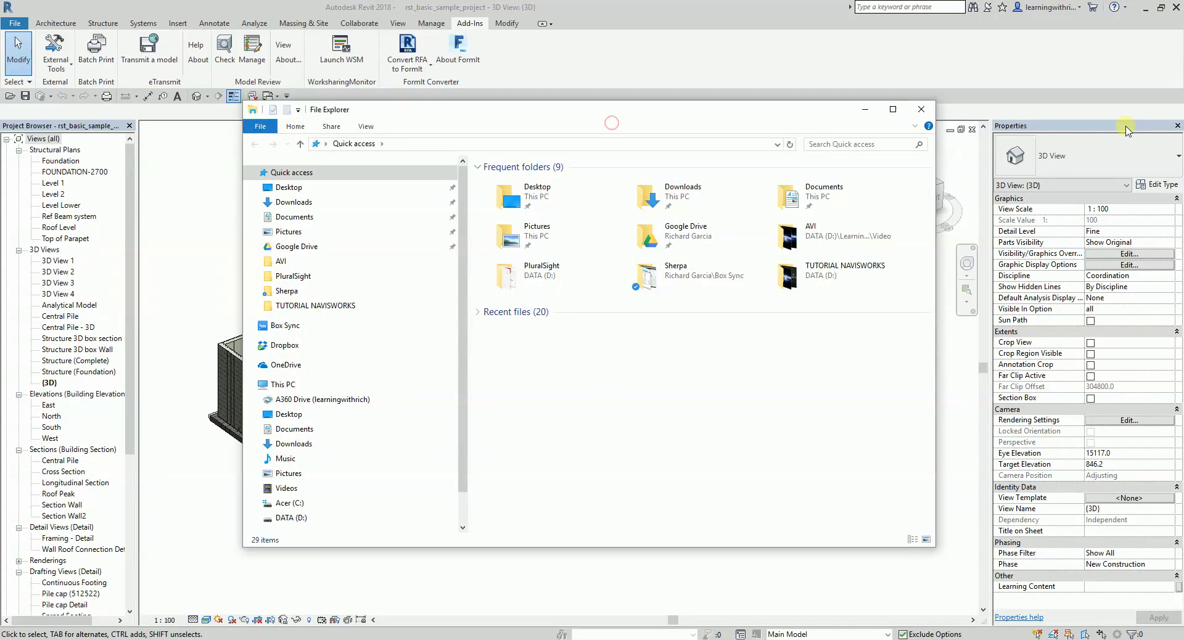
left_click(723, 113)
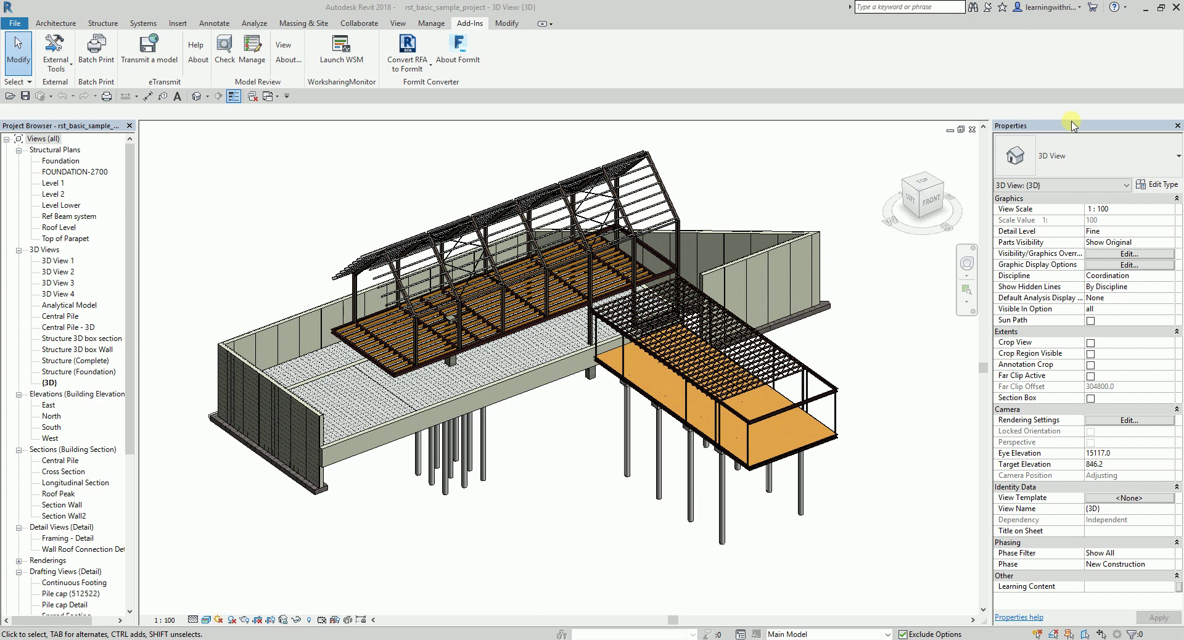
left_click_drag(1073, 125, 635, 112)
left_click(551, 176)
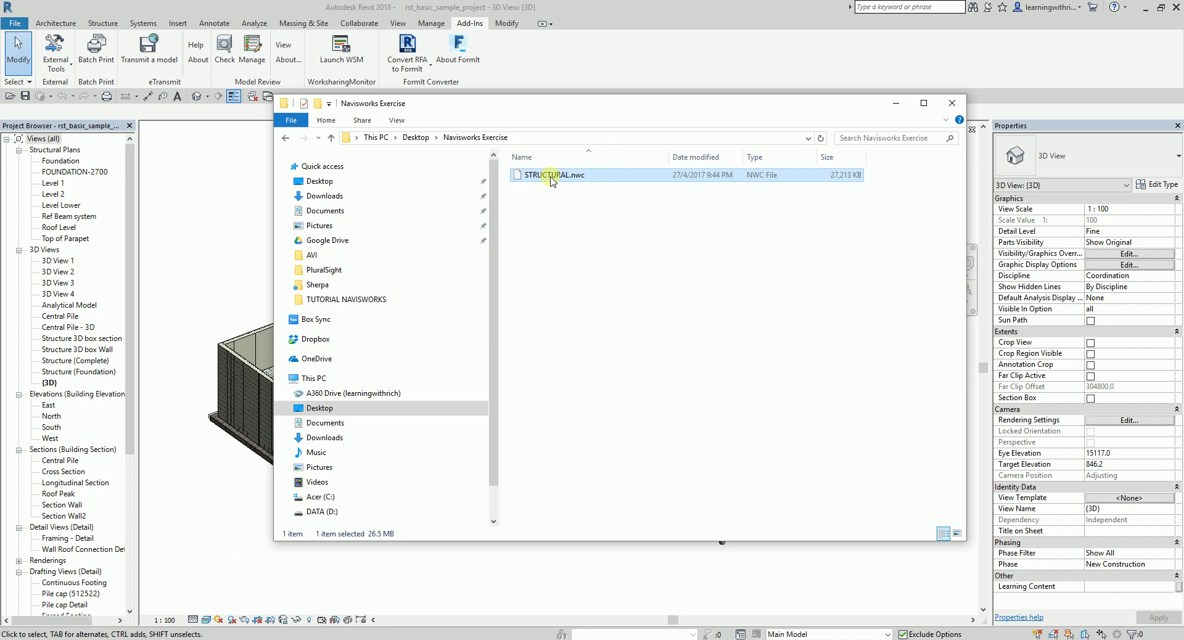
left_click(844, 183)
left_click(953, 103)
left_click(294, 202)
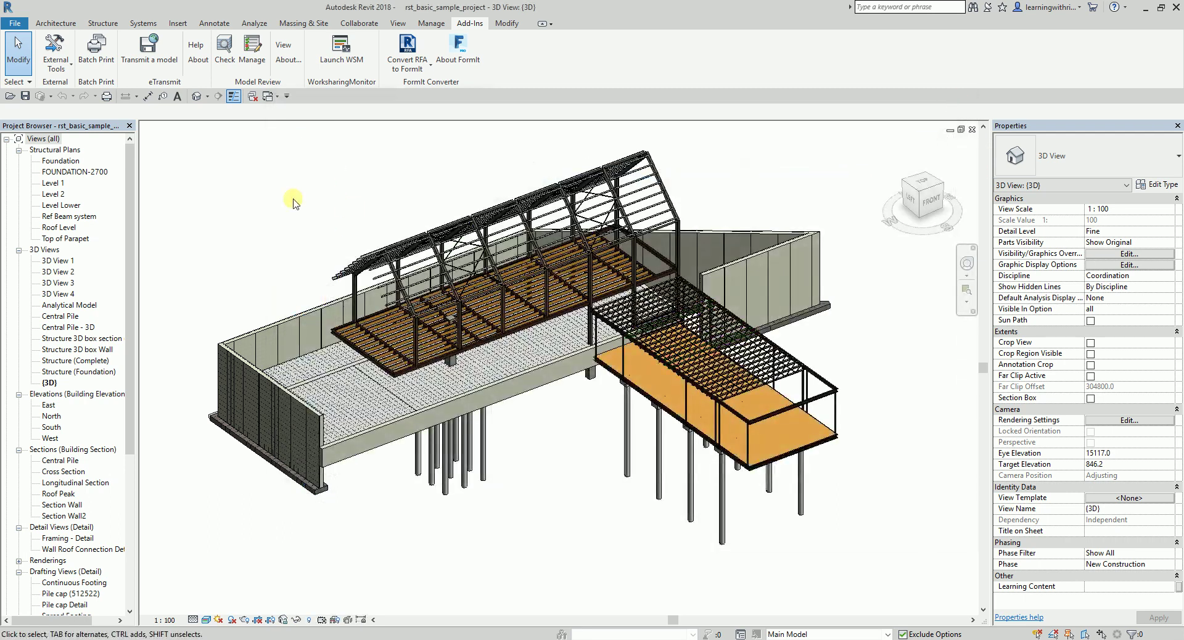
left_click(294, 202)
middle_click_drag(557, 500, 896, 517, "shift")
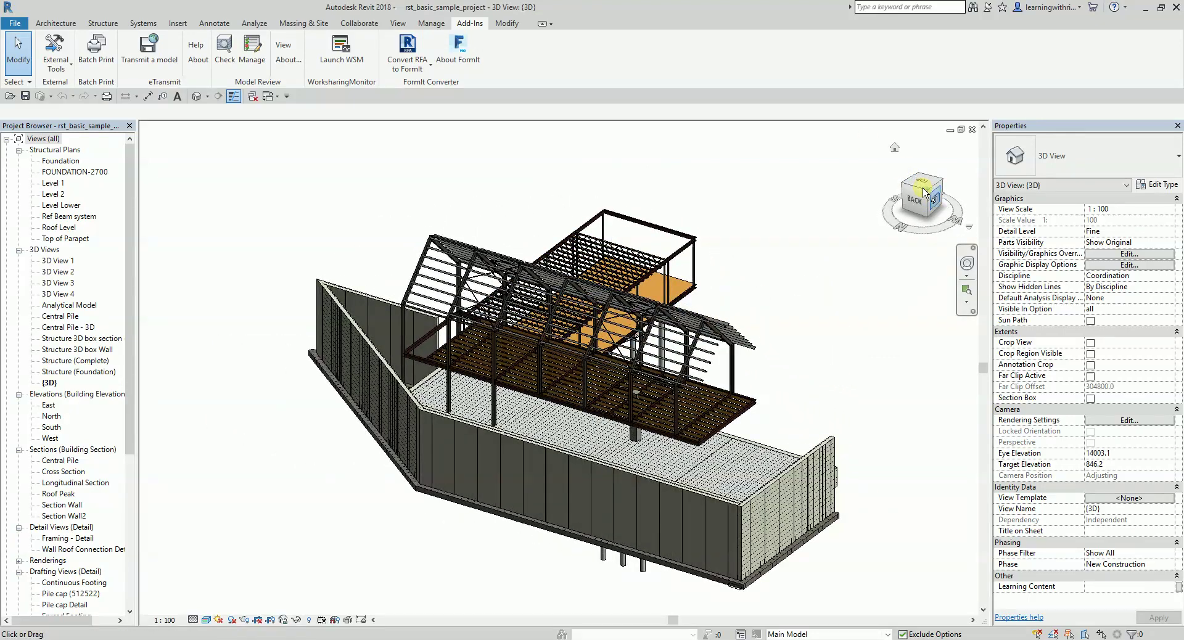
left_click(944, 191)
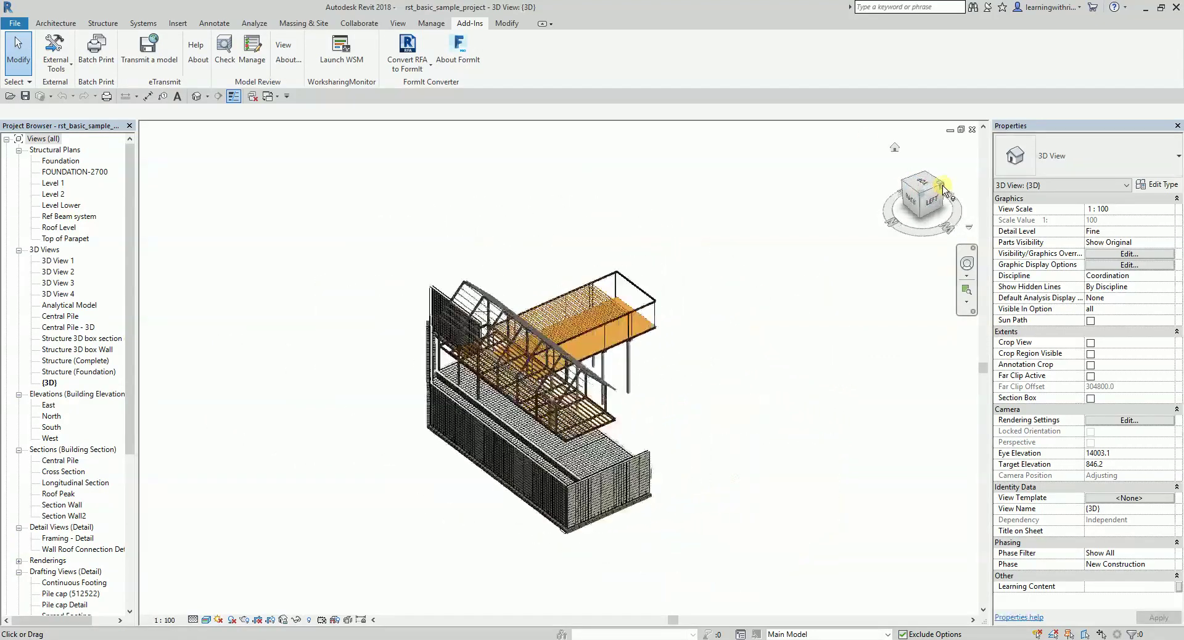
scroll(572, 426, "up", 5)
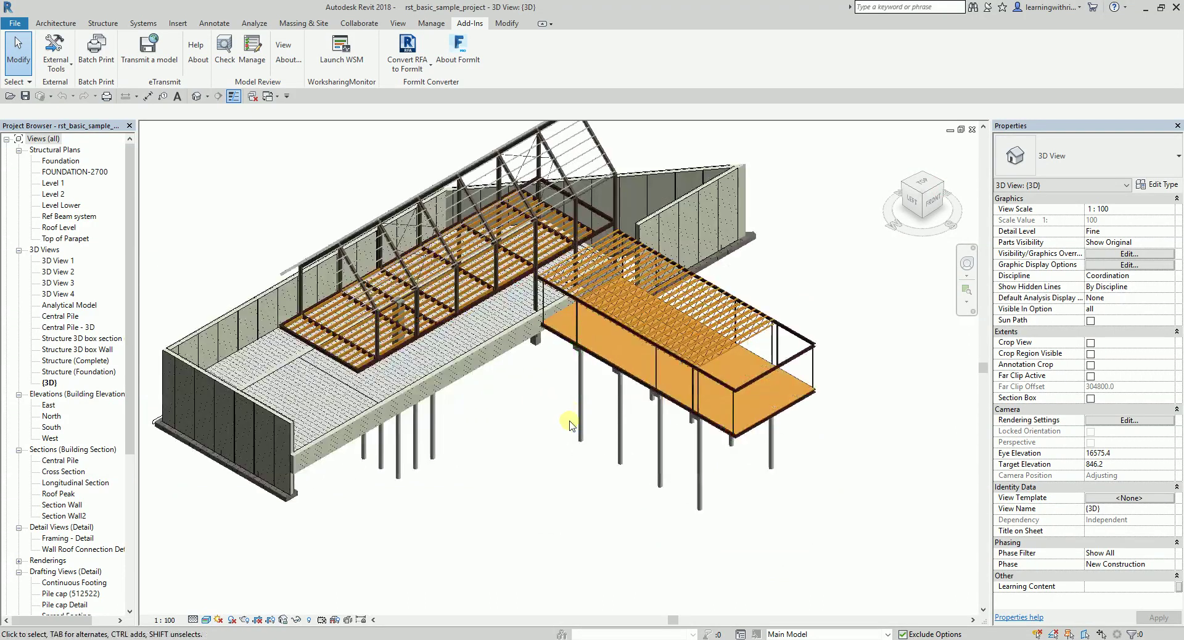